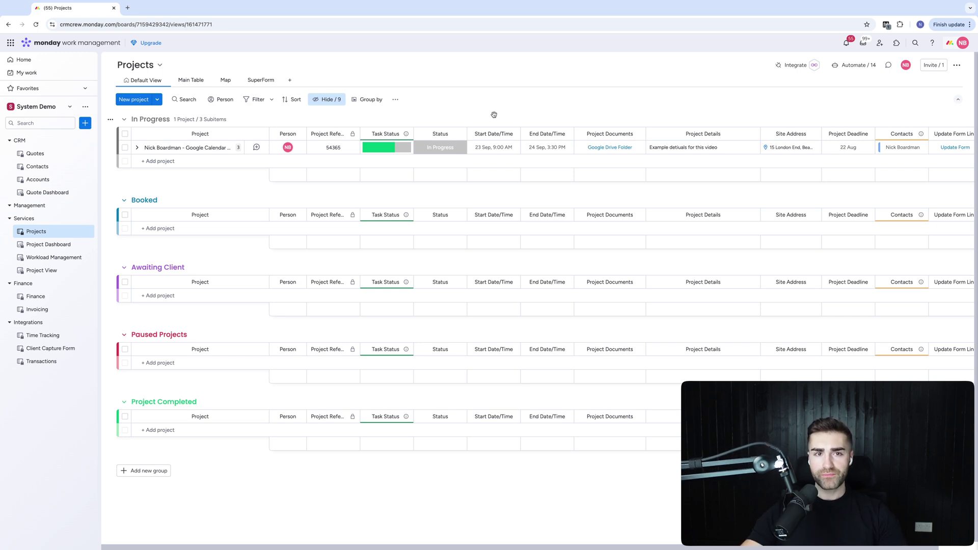
Step: Show and hide the Projects board information panel twice
left_click(152, 65)
left_click(152, 65)
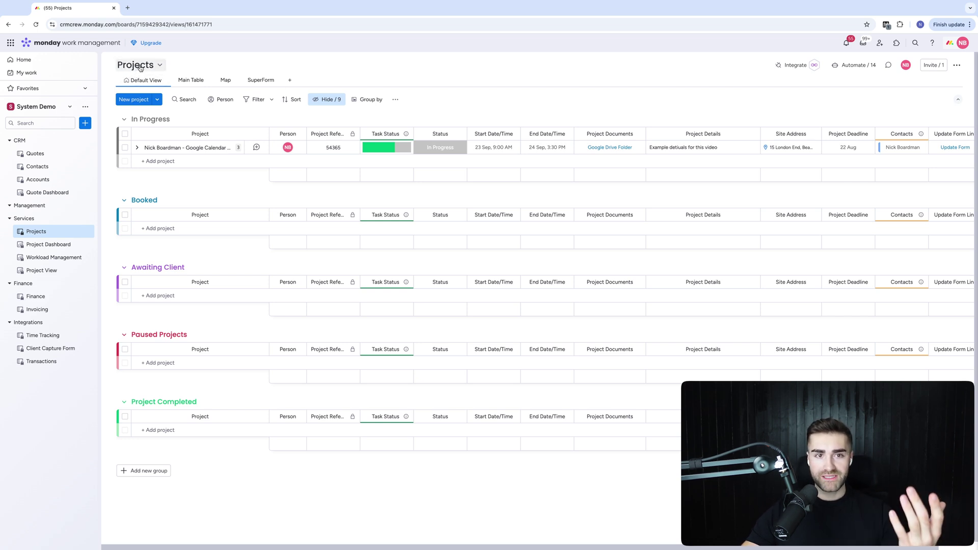
left_click(137, 66)
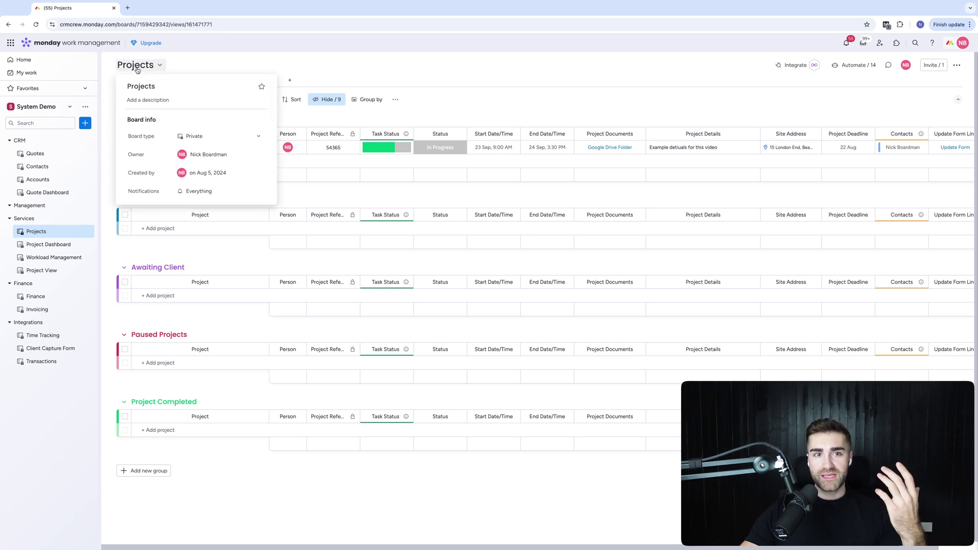
left_click(137, 66)
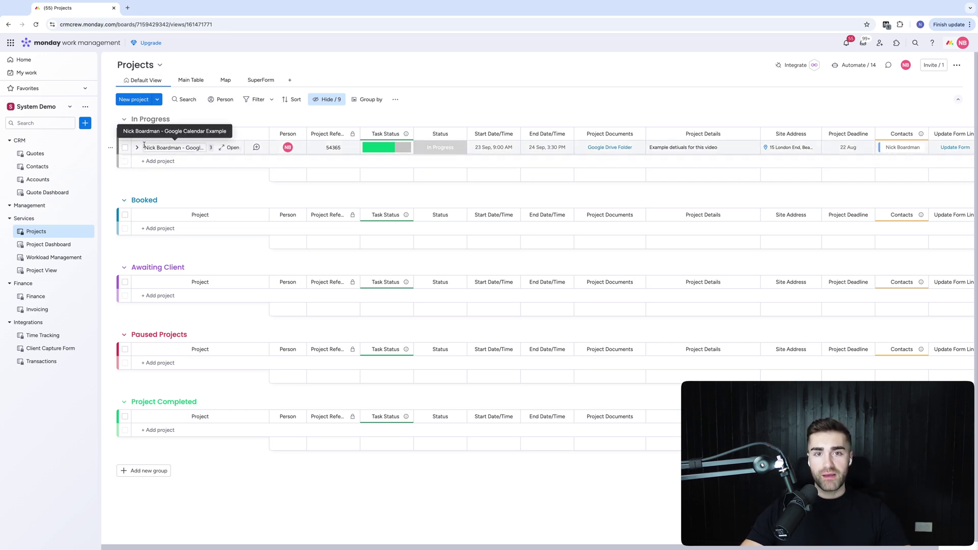
Step: Select the Start Date/Time column header and scroll the board sideways through its columns
left_click(486, 134)
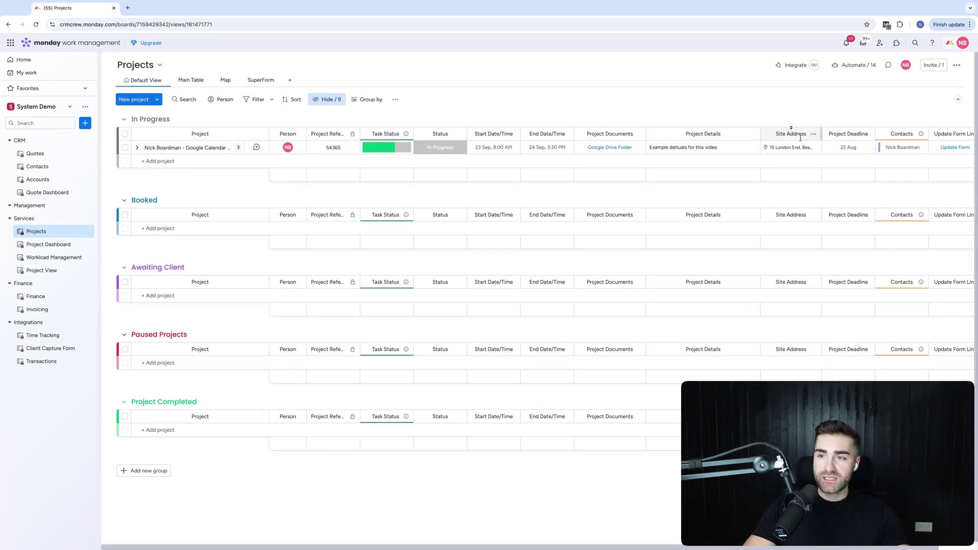
scroll(800, 137, "right", 2)
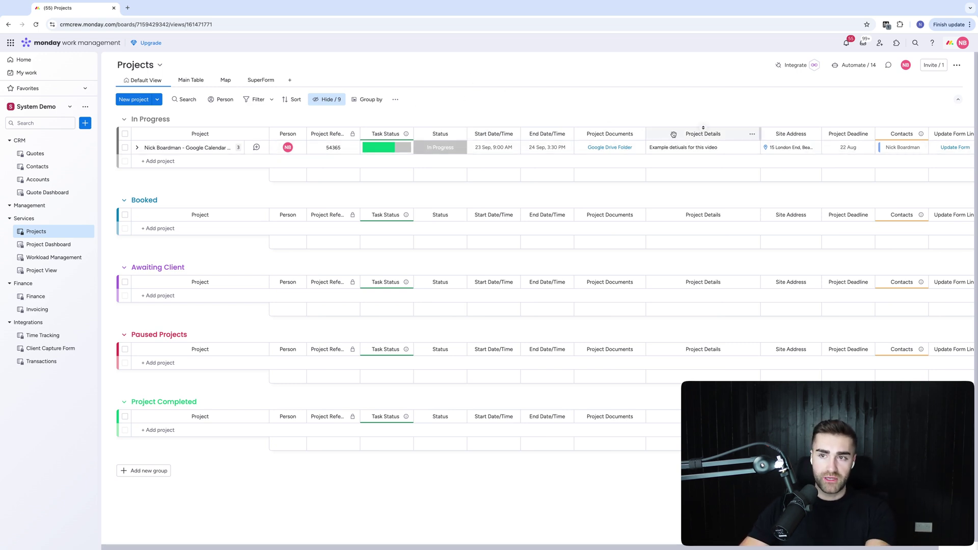
scroll(683, 134, "right", 1)
scroll(675, 136, "left", 1)
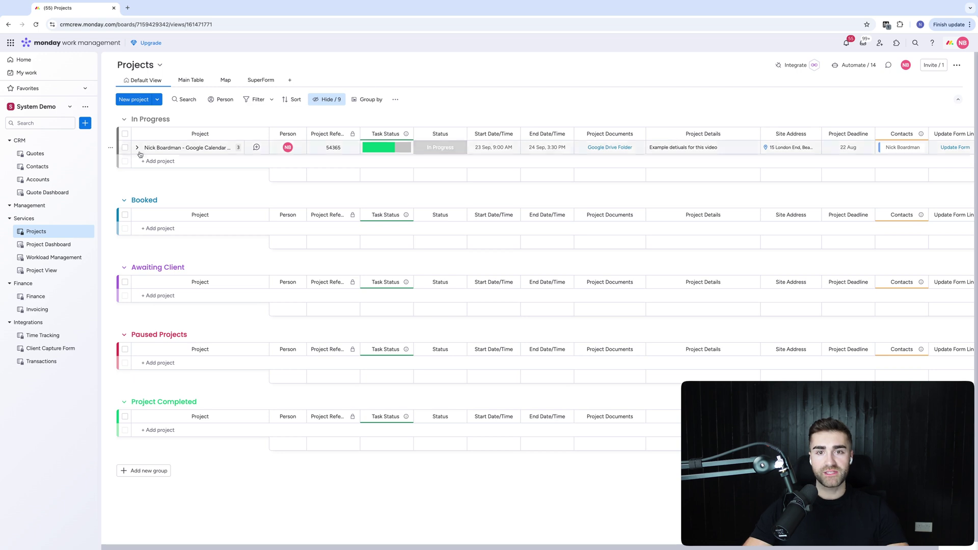
scroll(591, 140, "right", 2)
scroll(591, 140, "left", 2)
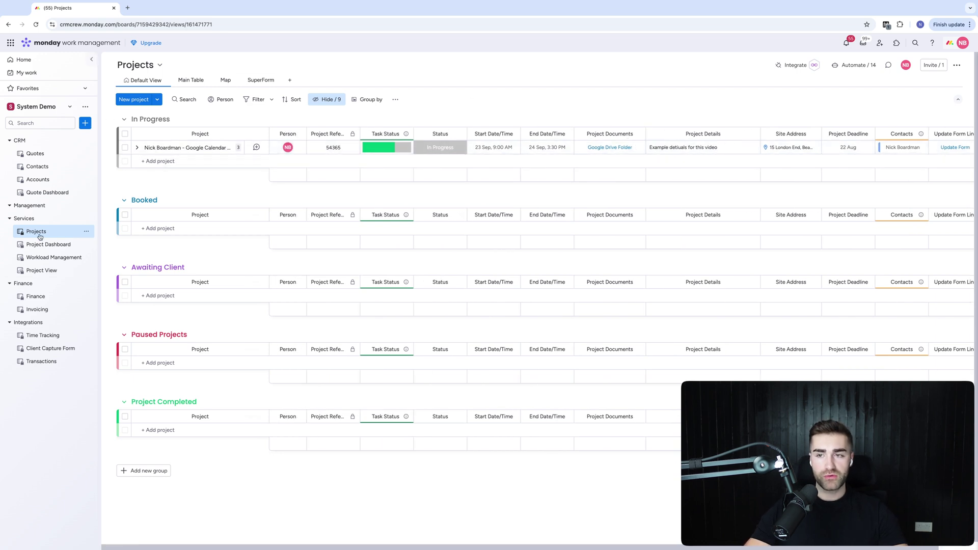
scroll(502, 155, "right", 2)
scroll(484, 160, "left", 2)
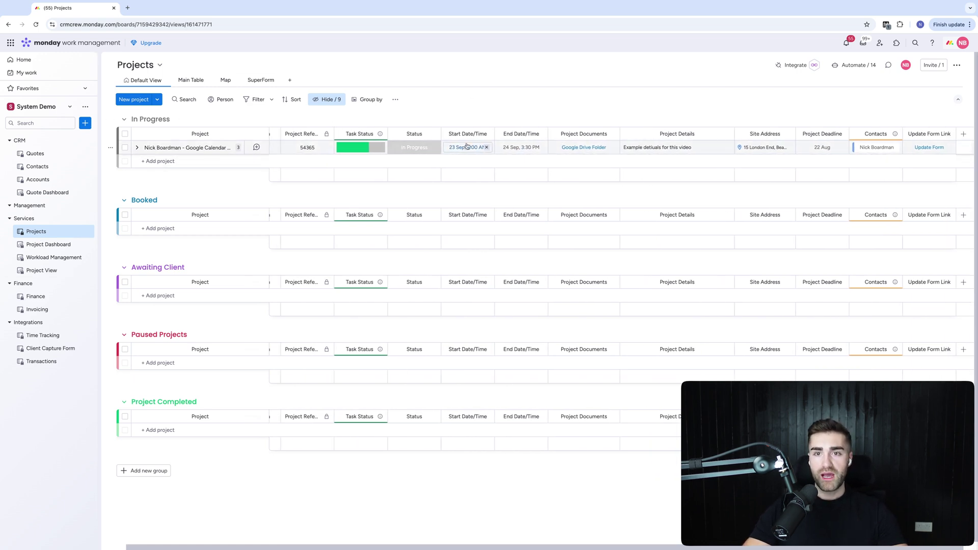
scroll(674, 153, "right", 2)
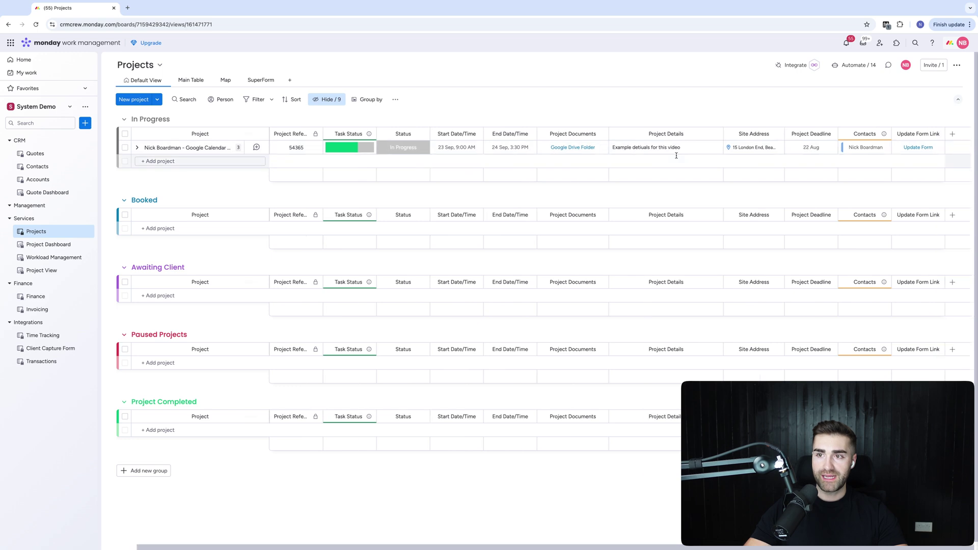
scroll(678, 158, "left", 2)
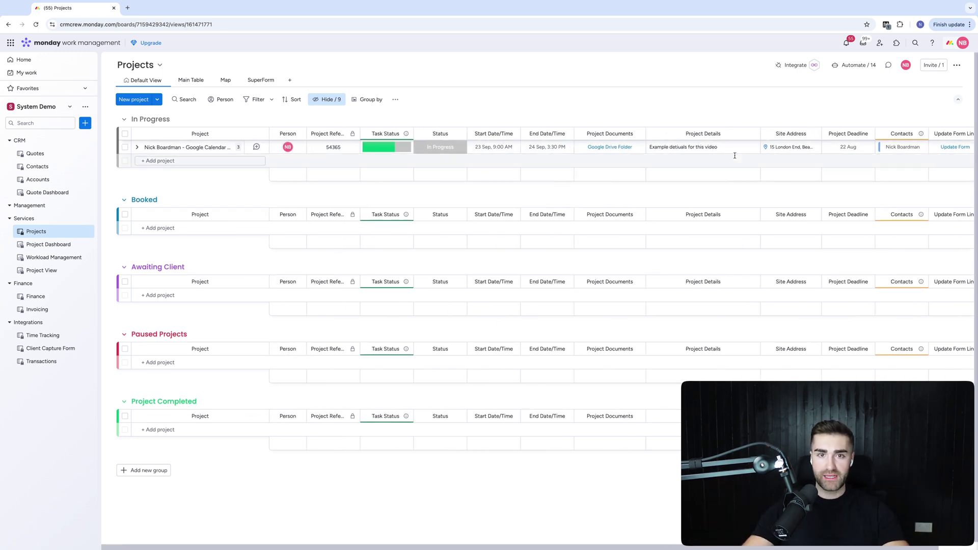
Step: Check the project's assignee choices and dismiss them without changing the owner
left_click(288, 147)
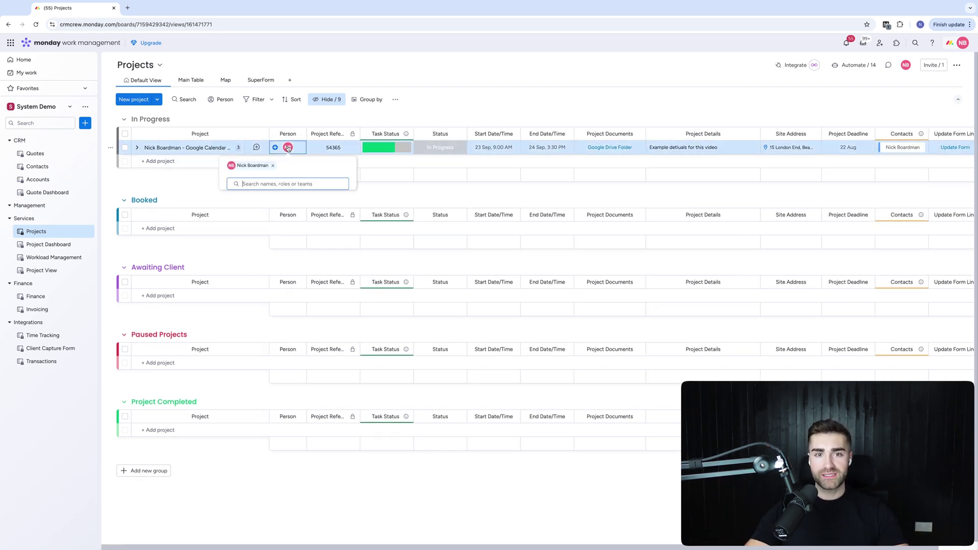
key("Escape")
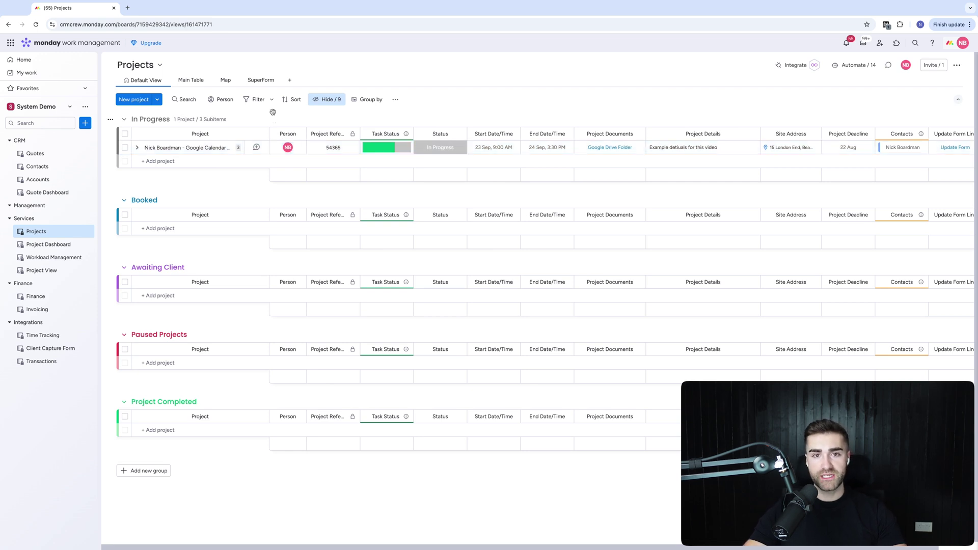
mouse_move(286, 153)
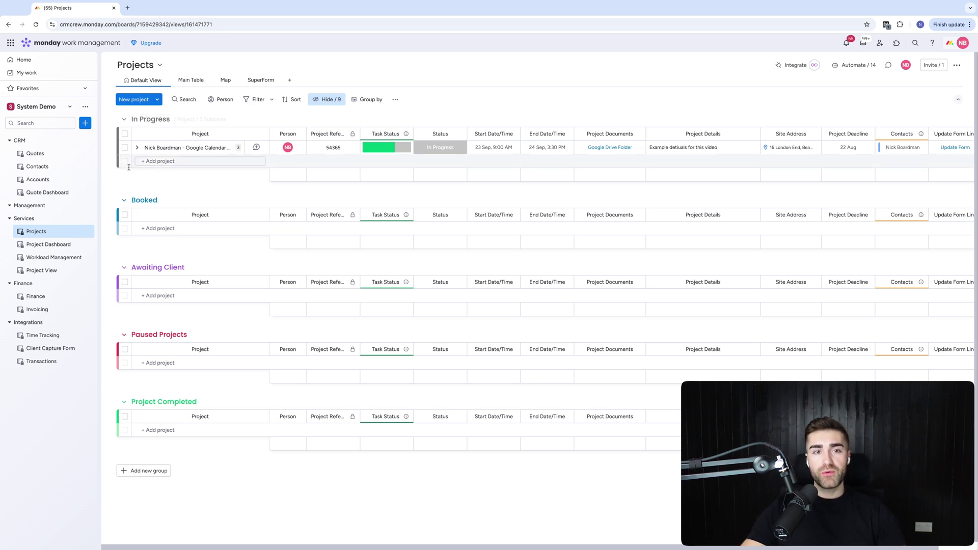
Step: Expand the In Progress project's three subitems and view their owner's contact details
left_click(137, 148)
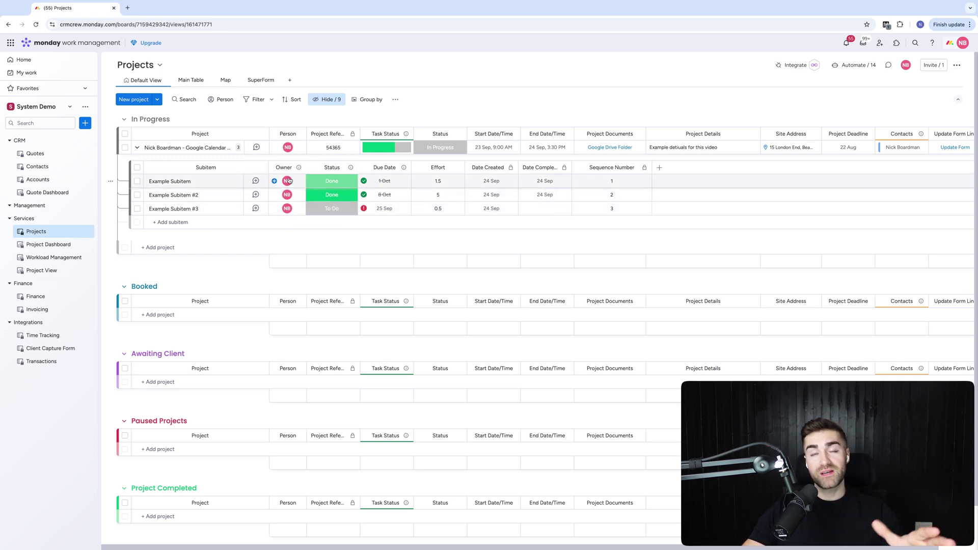
mouse_move(288, 181)
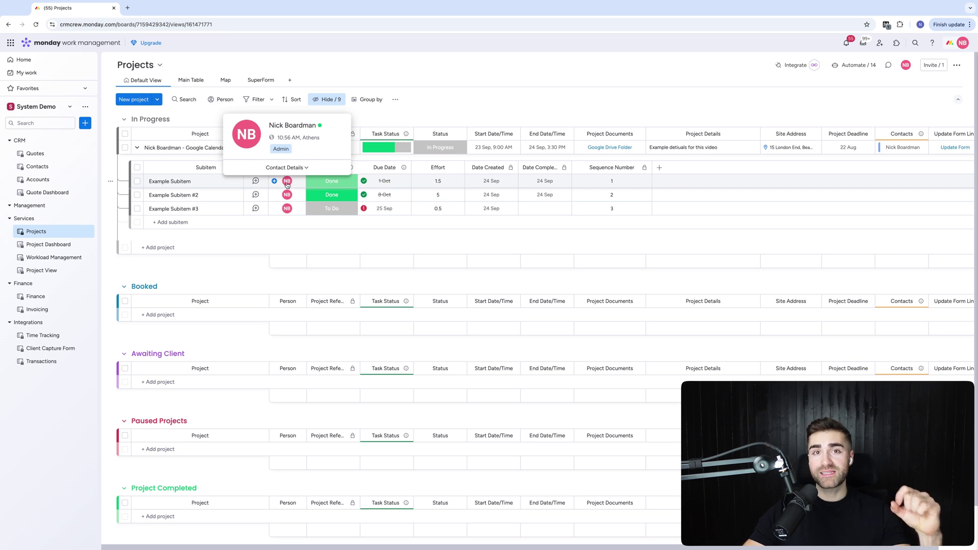
left_click(286, 167)
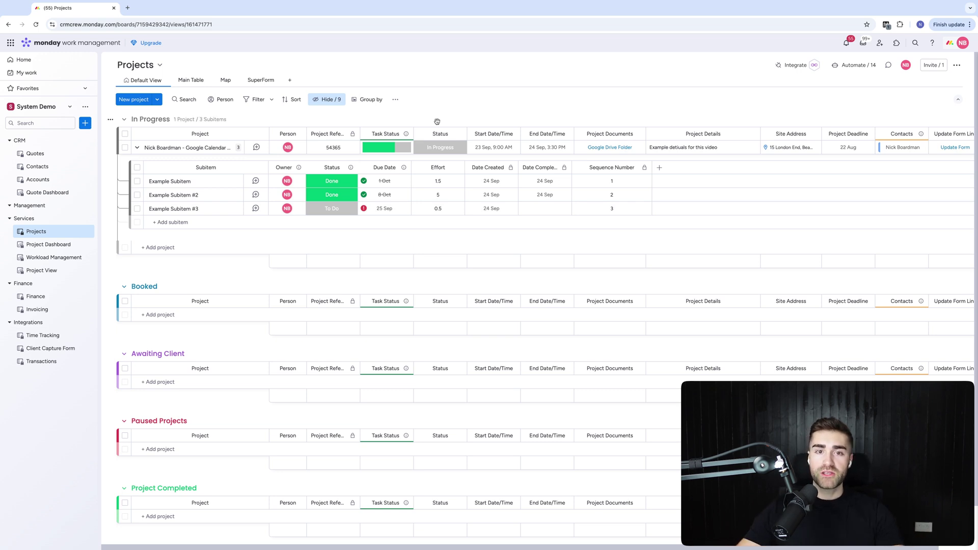
mouse_move(287, 180)
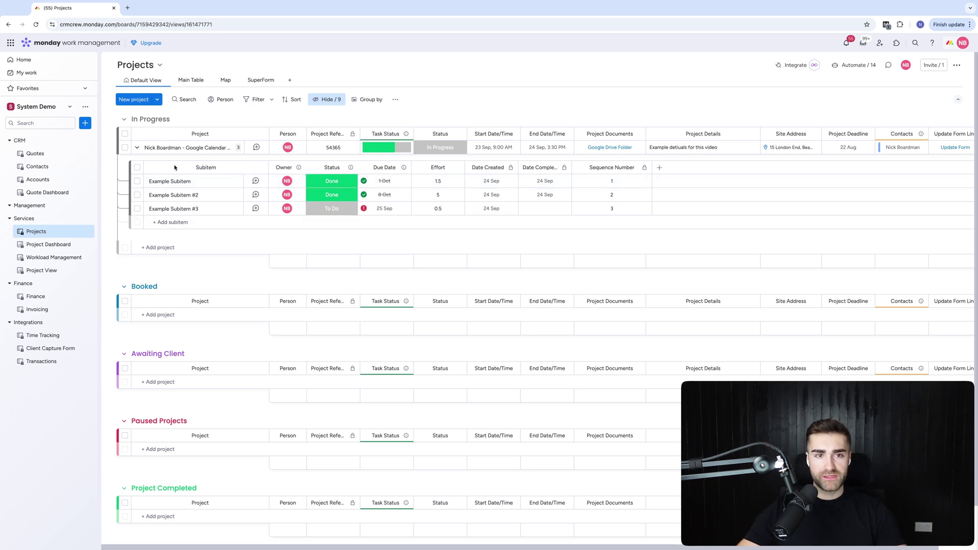
Step: Collapse the subitems, rename the In Progress group to 'Onboarding', and review the status options
left_click(139, 147)
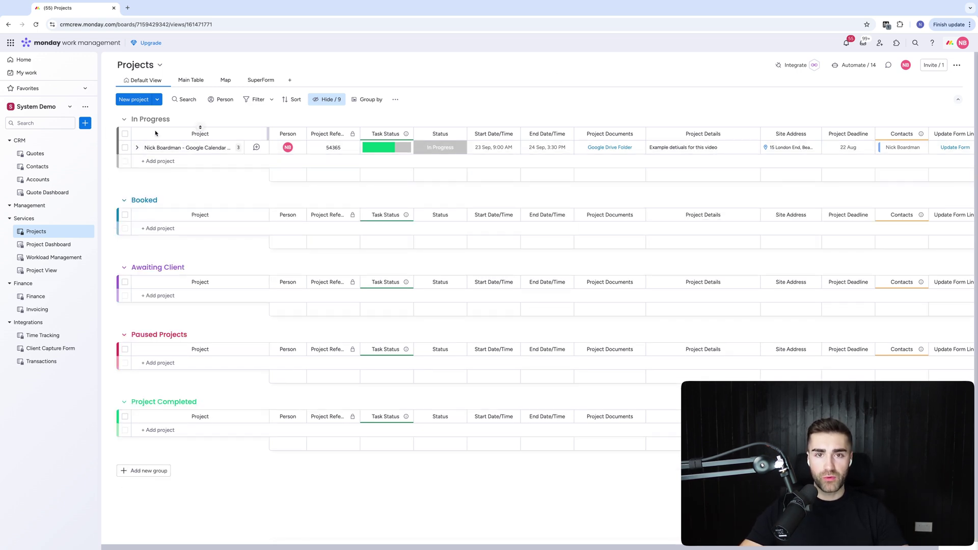
left_click(152, 117)
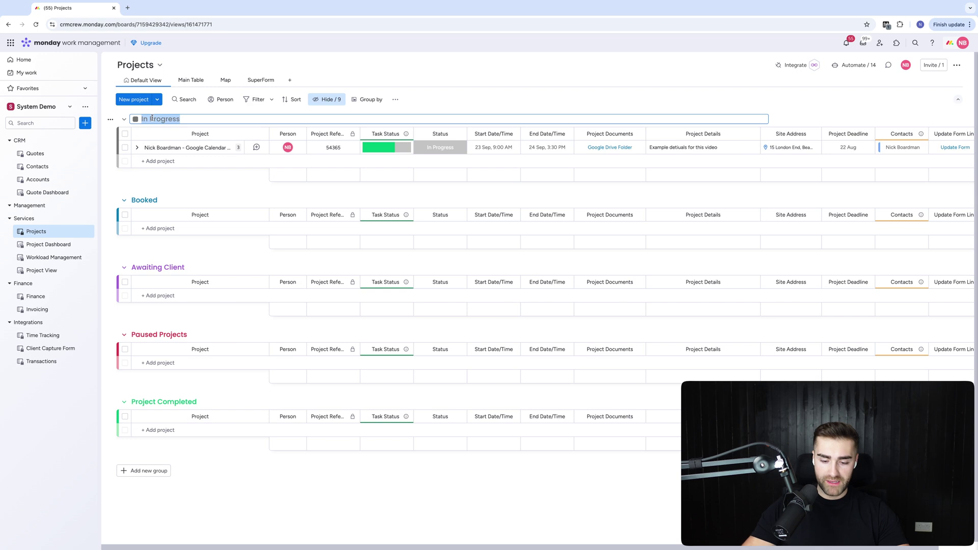
type("Onboarding")
key("Return")
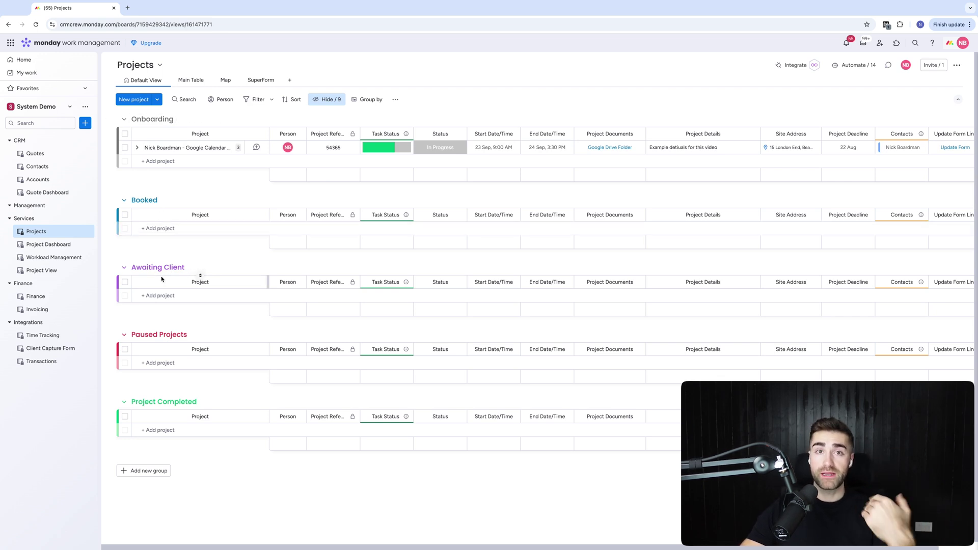
left_click(436, 148)
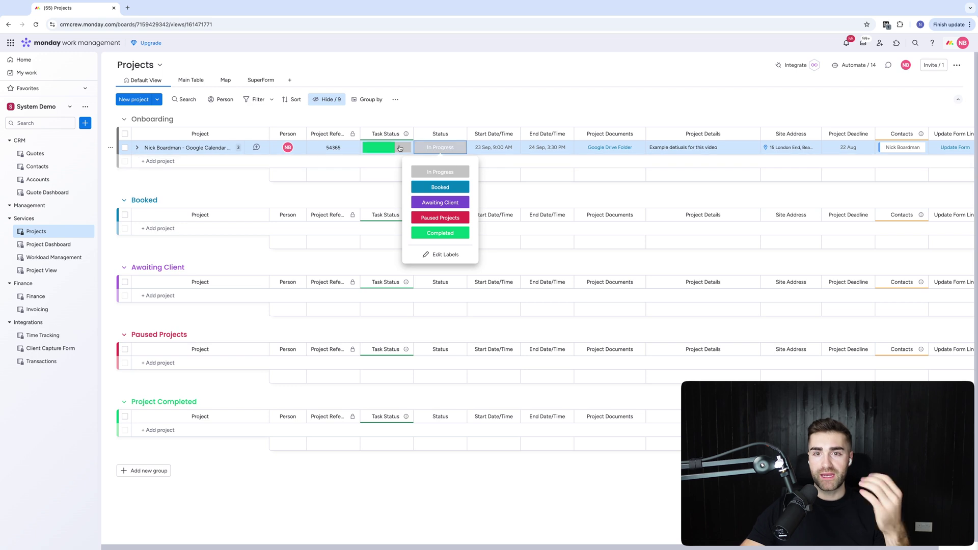
left_click(441, 188)
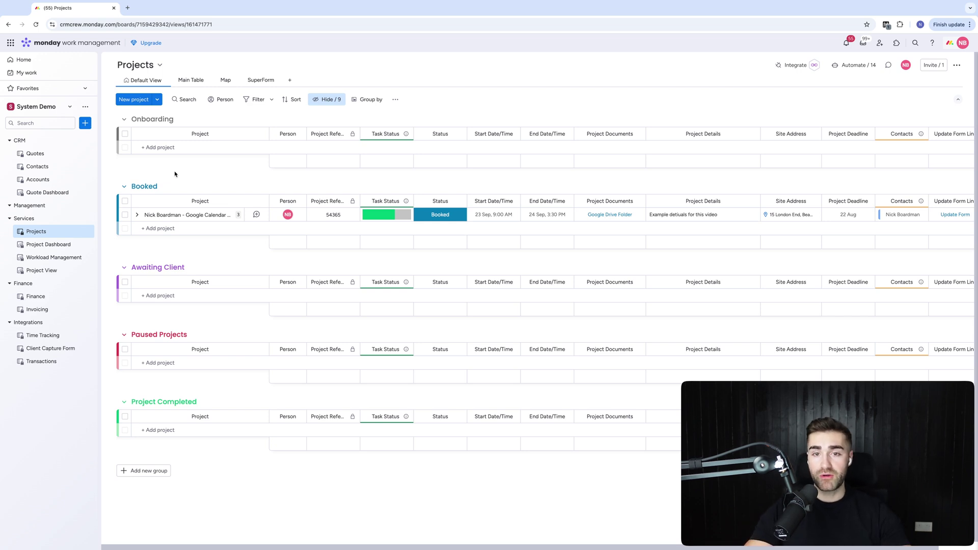
Step: Expand the Booked project, switch Example Subitem #3 to Done and back to To Do, then collapse
left_click(137, 214)
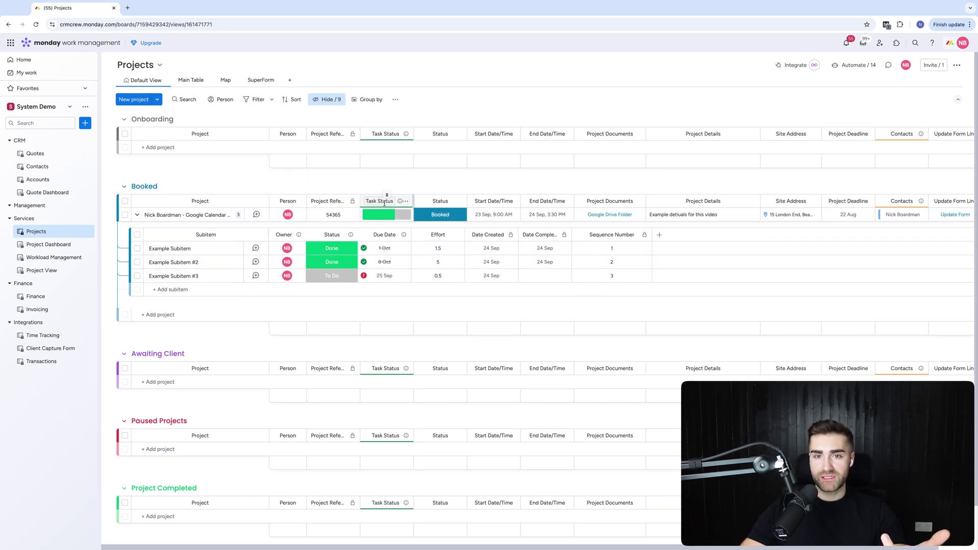
left_click(329, 277)
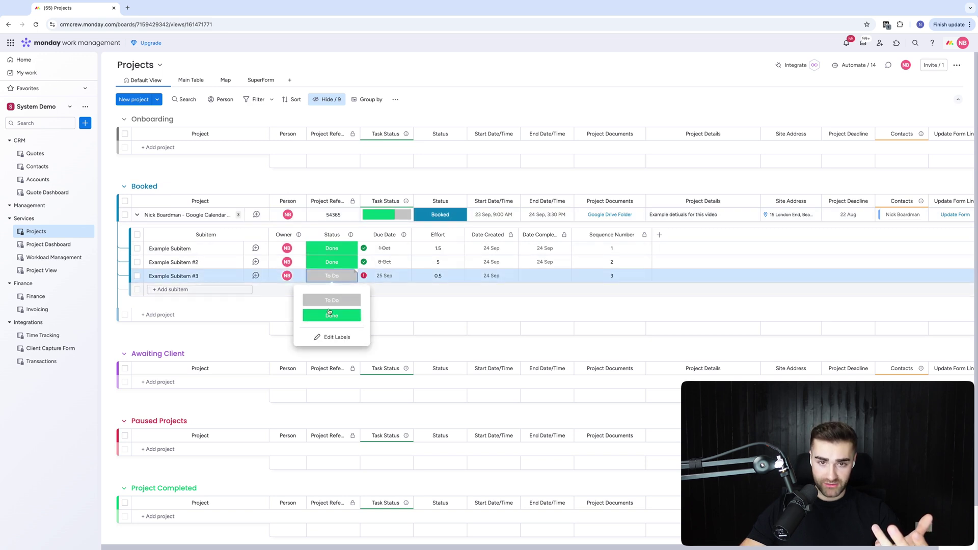
left_click(327, 314)
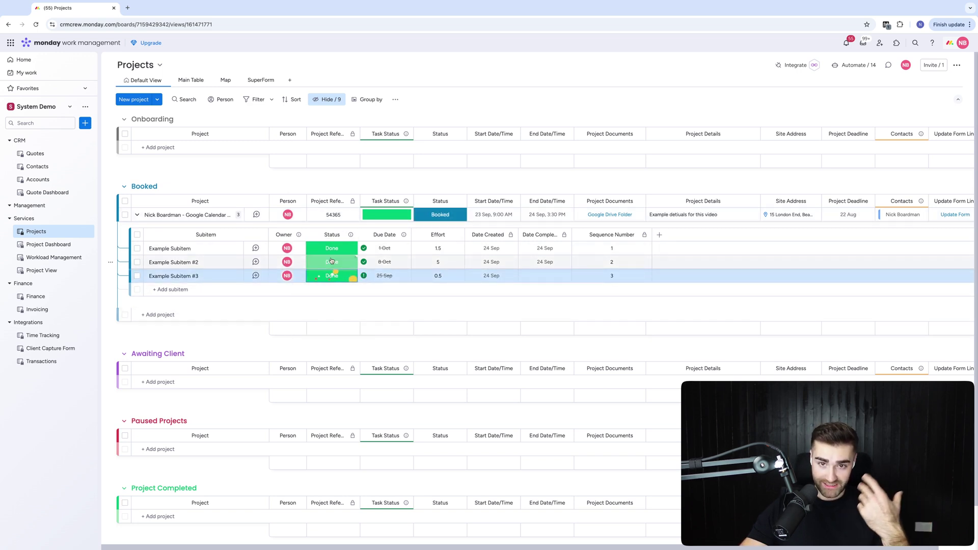
left_click(331, 276)
left_click(330, 299)
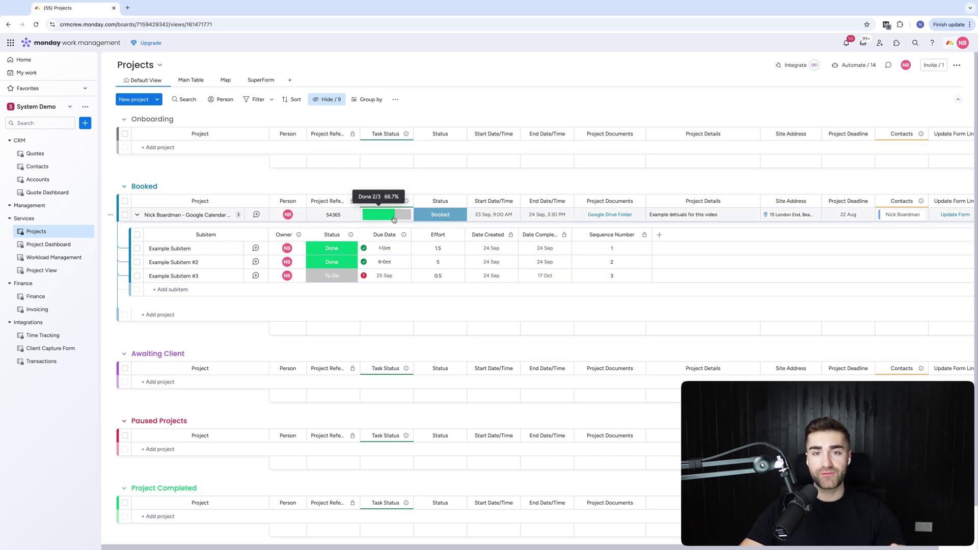
left_click(138, 215)
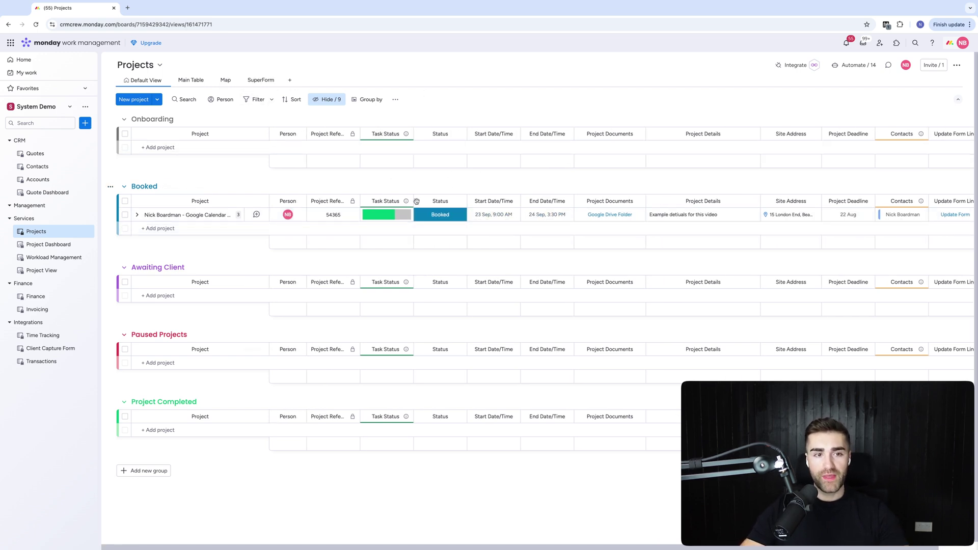
Step: Open the Project Dashboard under Services to view its Project Battery and effort widgets
left_click(36, 244)
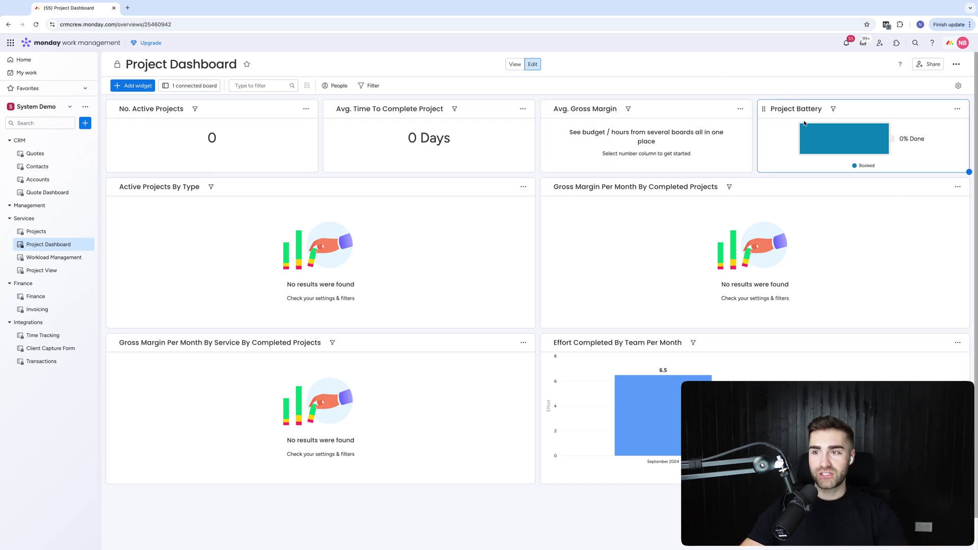
mouse_move(873, 130)
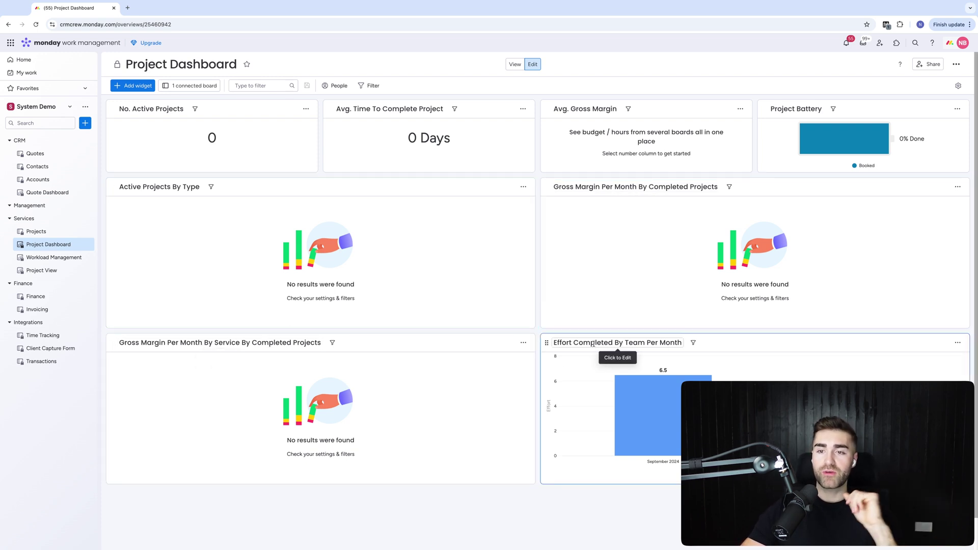
mouse_move(663, 379)
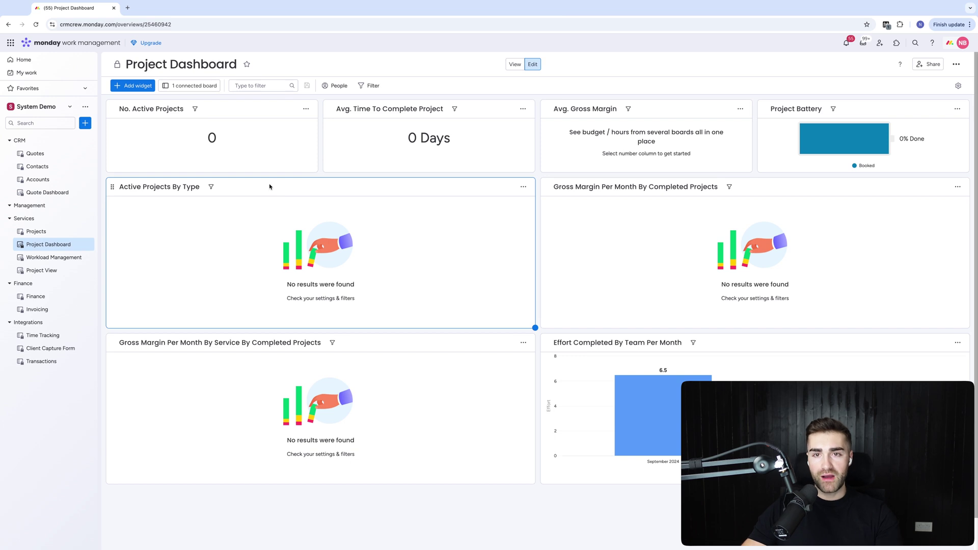
mouse_move(244, 149)
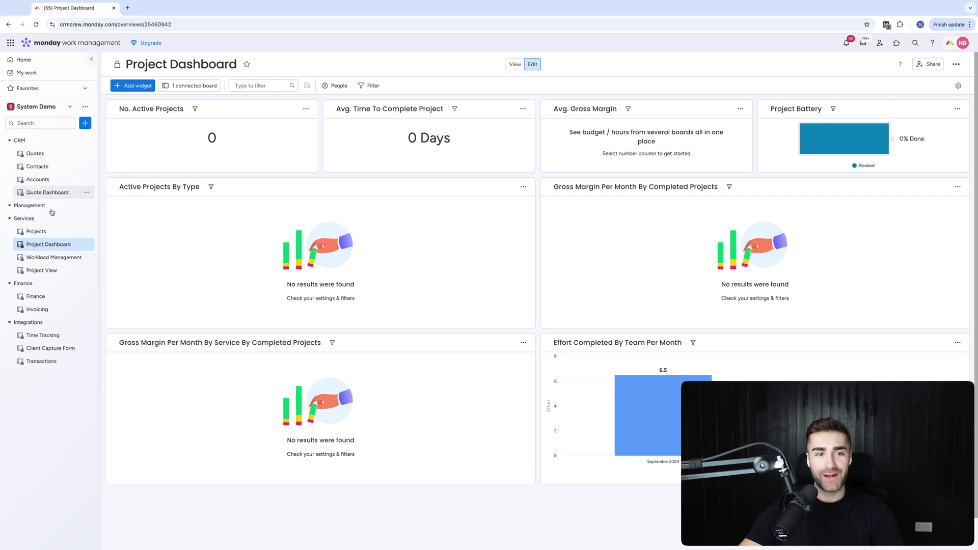
Step: Return to the Projects board, expand the three subitems, confirm an Effort edit, then reopen Projects
left_click(35, 231)
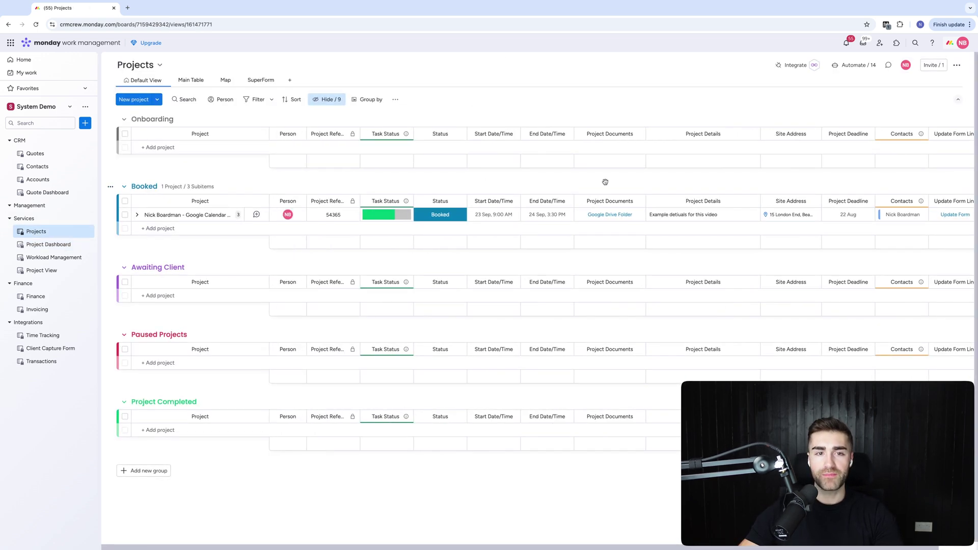
left_click(137, 214)
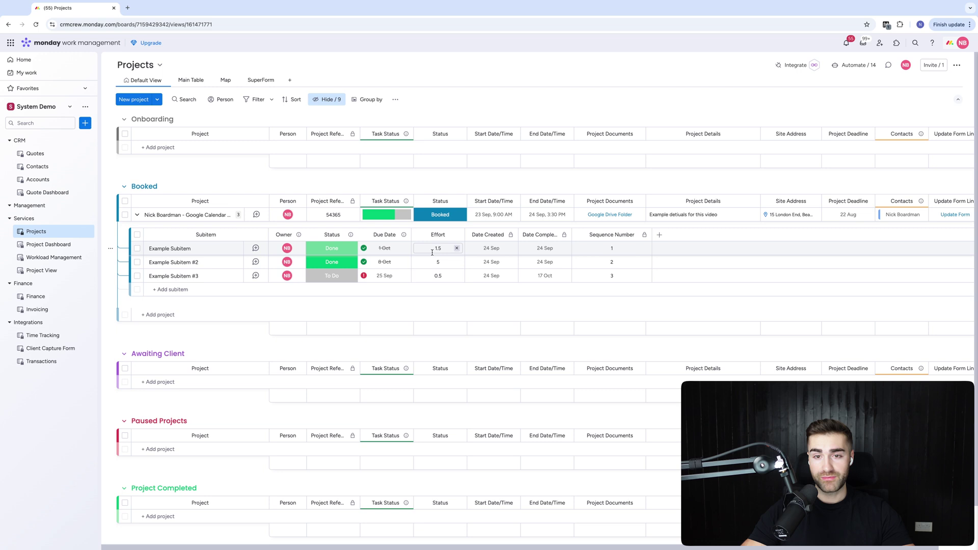
key("Return")
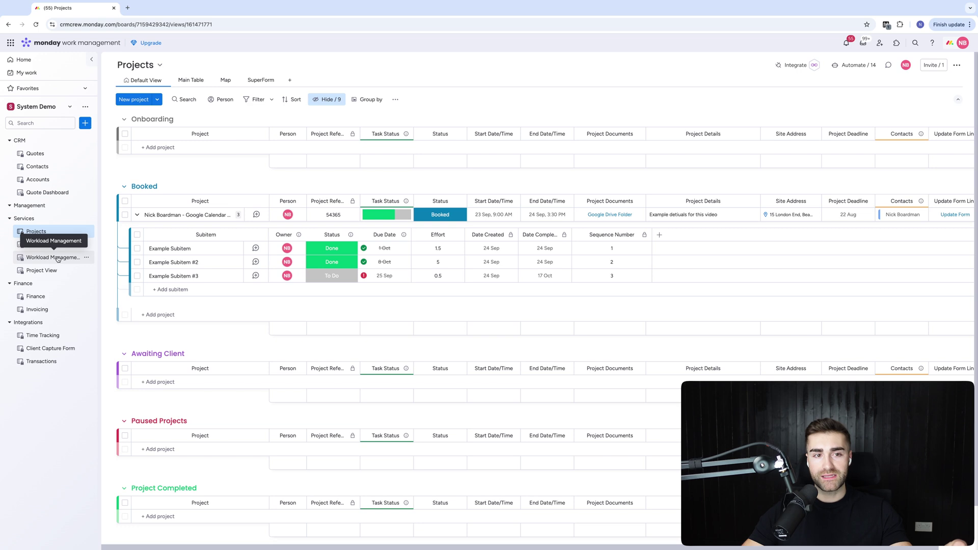
left_click(48, 244)
left_click(36, 231)
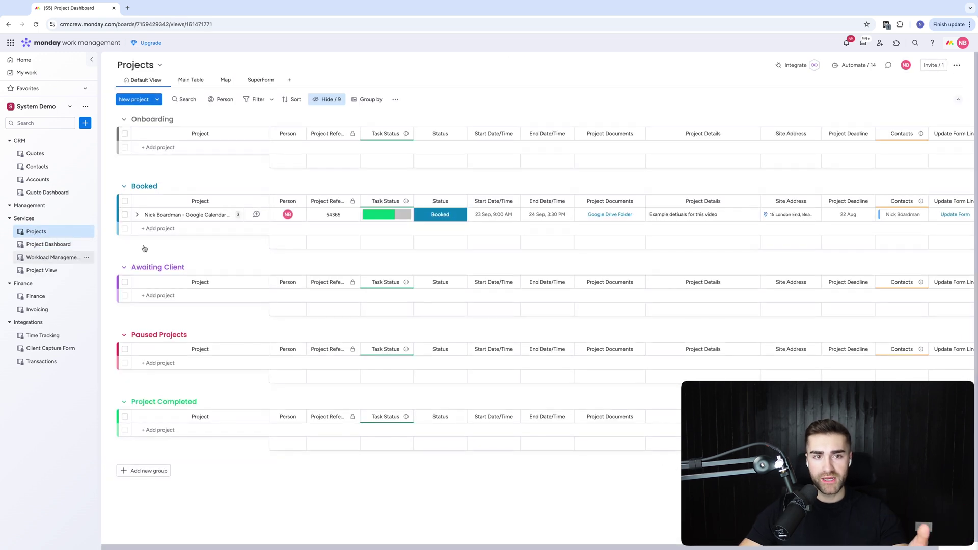
Step: Expand the subitems and set Example Subitem #3's due date to 25 September, then today
left_click(137, 215)
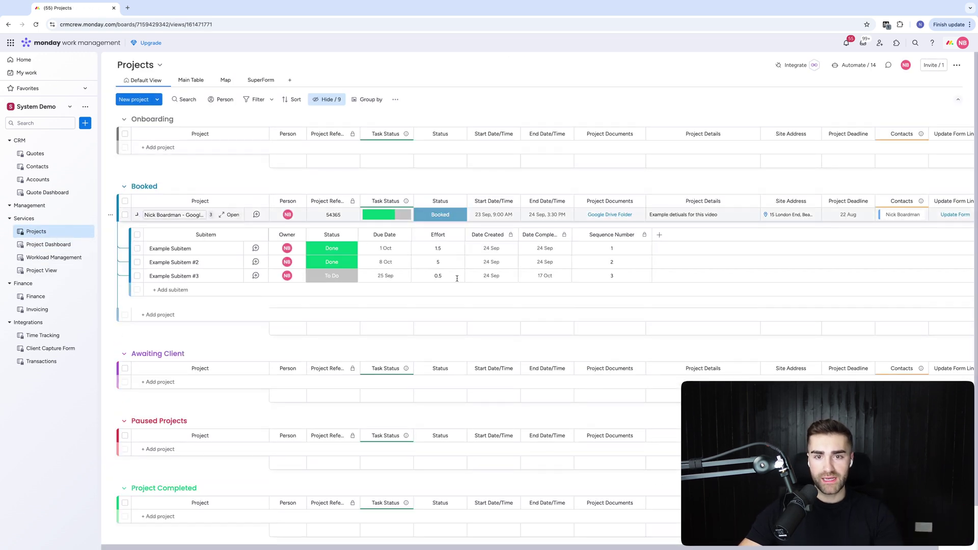
left_click(382, 276)
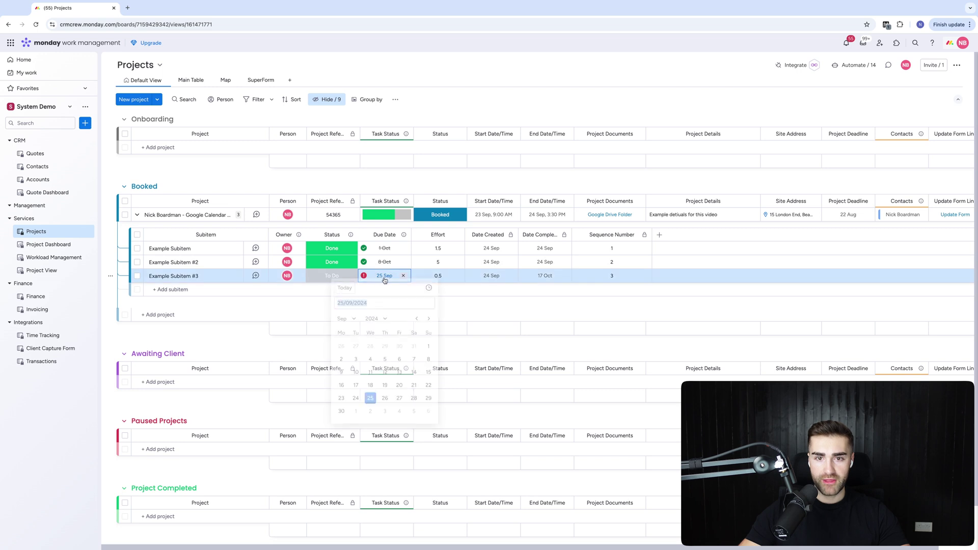
left_click(370, 403)
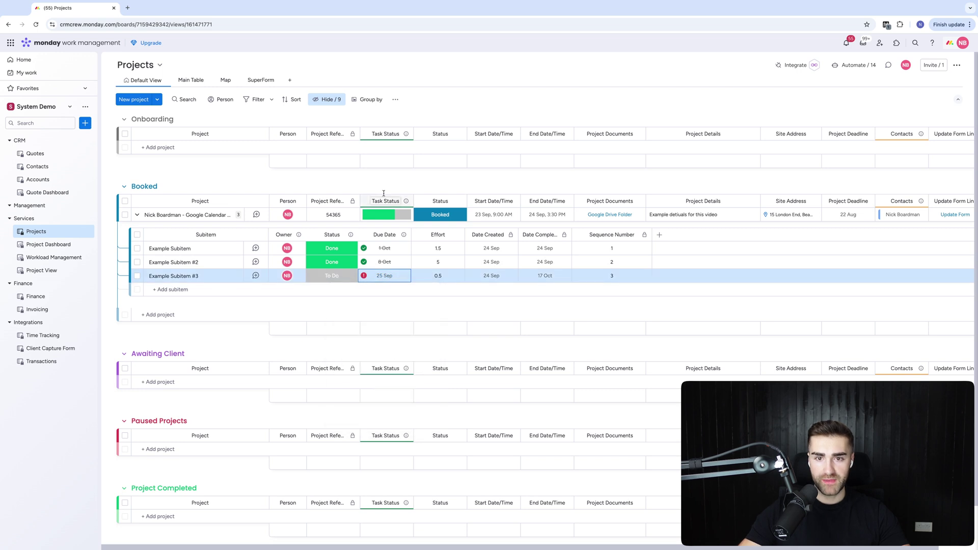
left_click(384, 275)
left_click(345, 292)
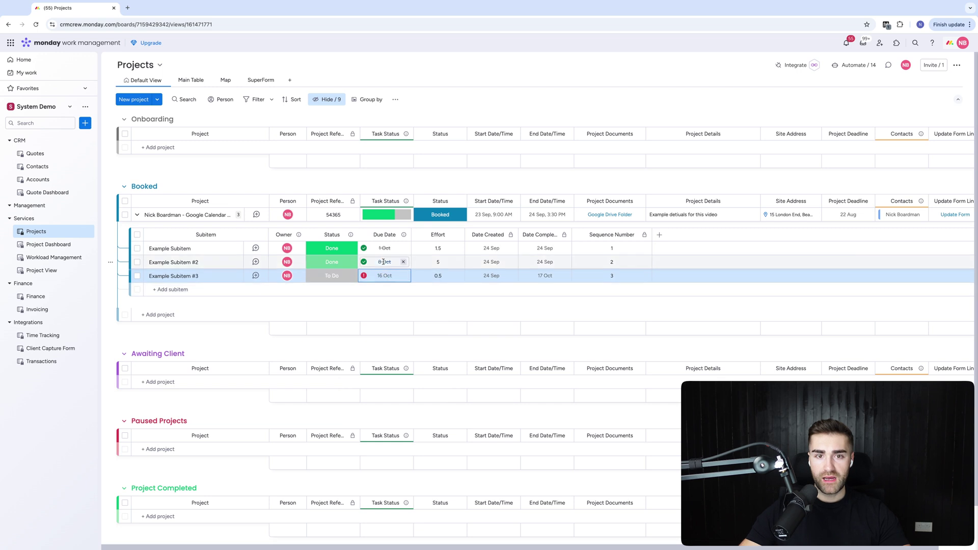
Step: Set Example Subitem #2 and the first Example Subitem back to To Do
left_click(320, 262)
left_click(331, 287)
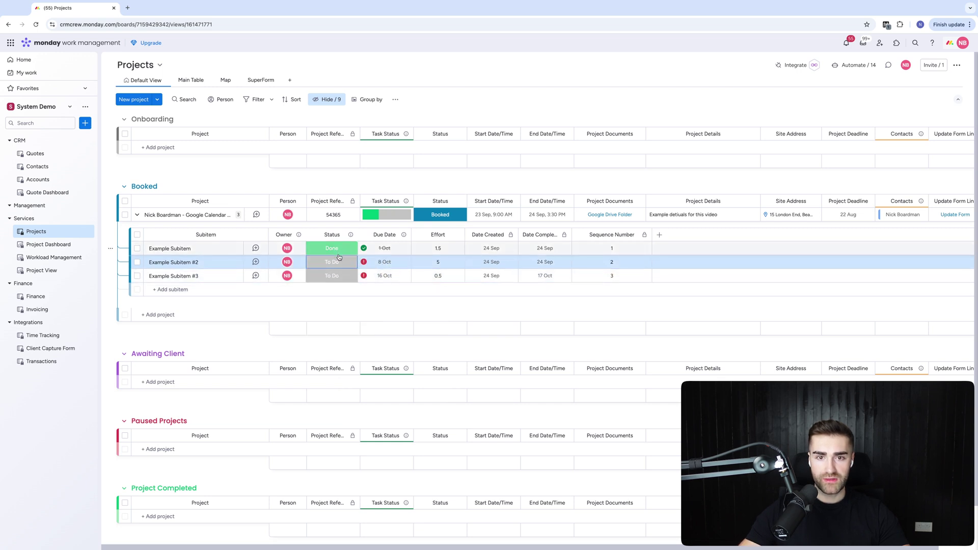
left_click(338, 252)
left_click(341, 274)
Step: Give the three subitems due dates of 26 Oct, 30 Oct and 29 Oct
left_click(385, 248)
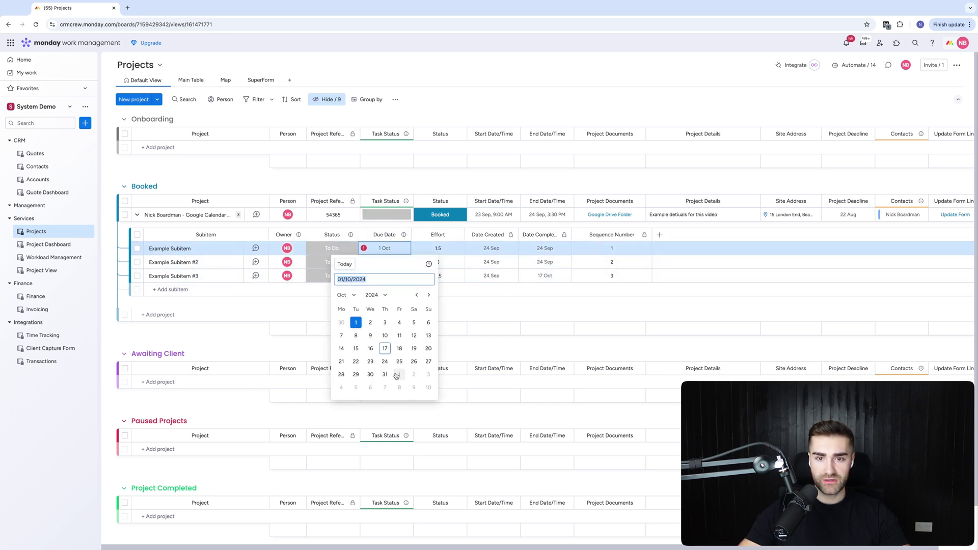
left_click(412, 362)
left_click(386, 262)
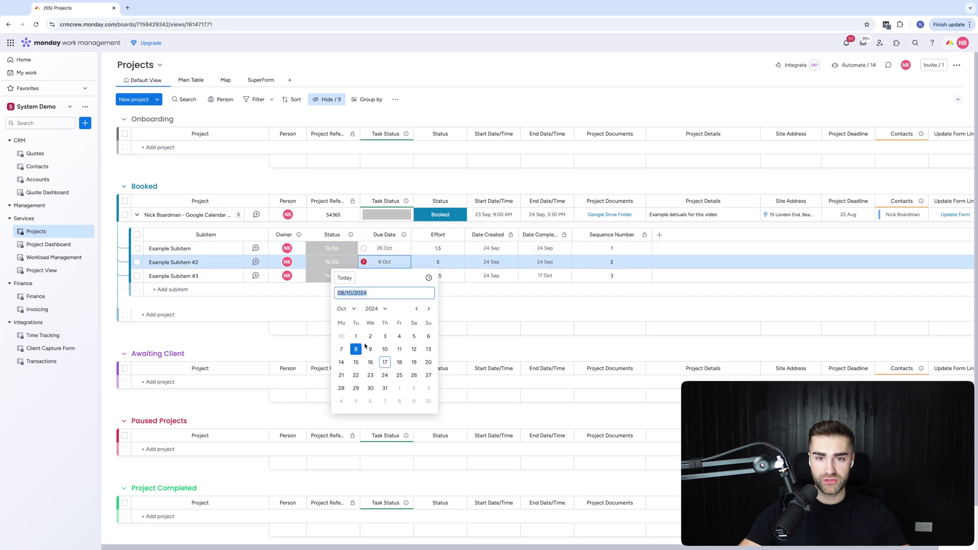
left_click(371, 388)
left_click(385, 276)
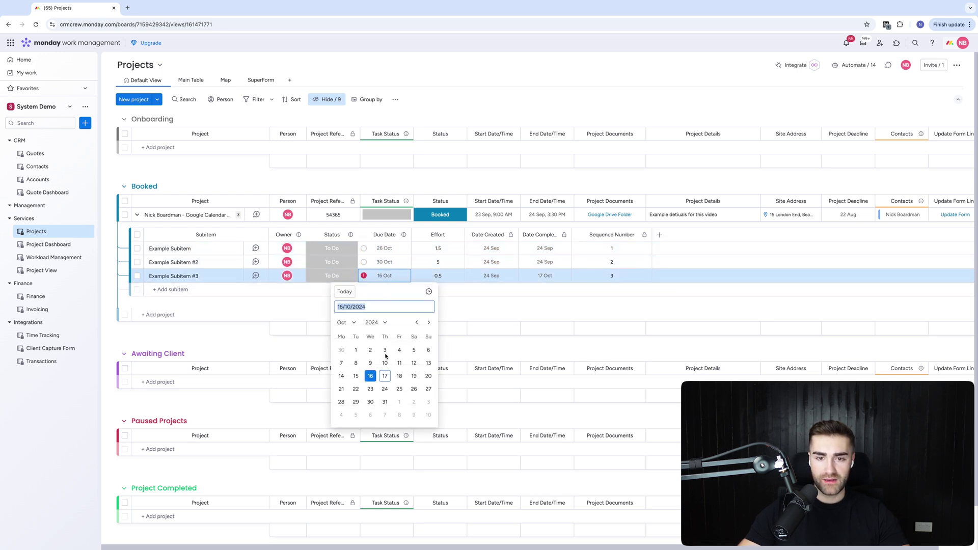
left_click(356, 402)
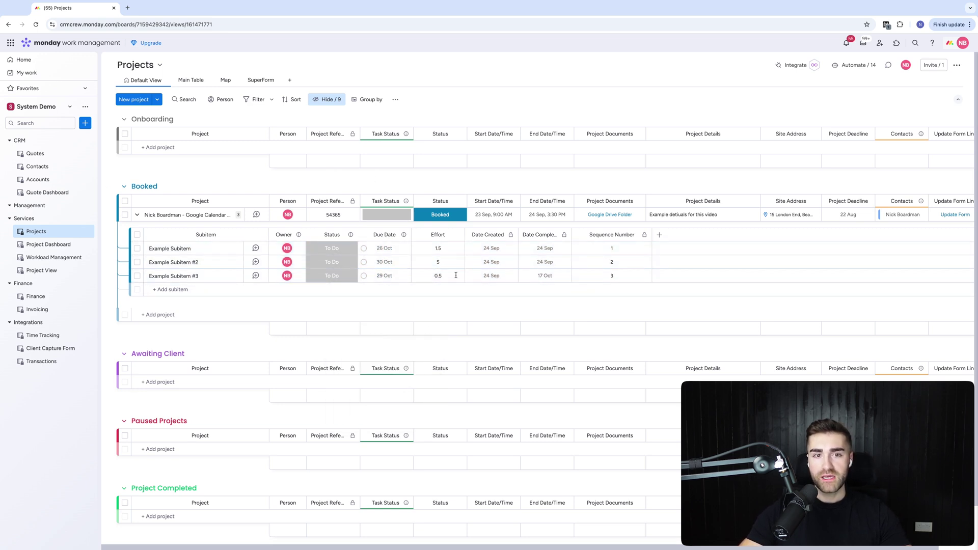
Step: Review the efforts (1.5, 5, 0.5) and assign the suggested owner to Example Subitem #2
left_click(440, 264)
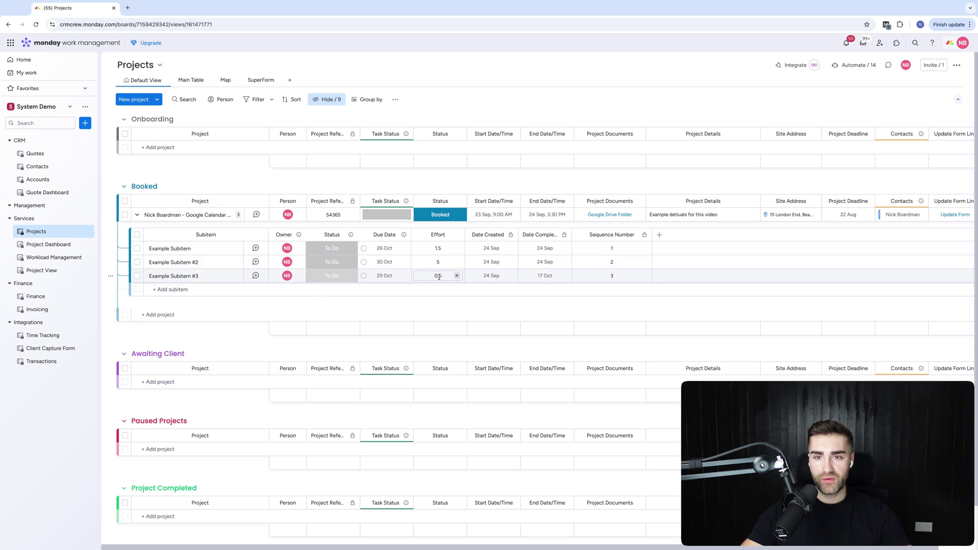
left_click(433, 249)
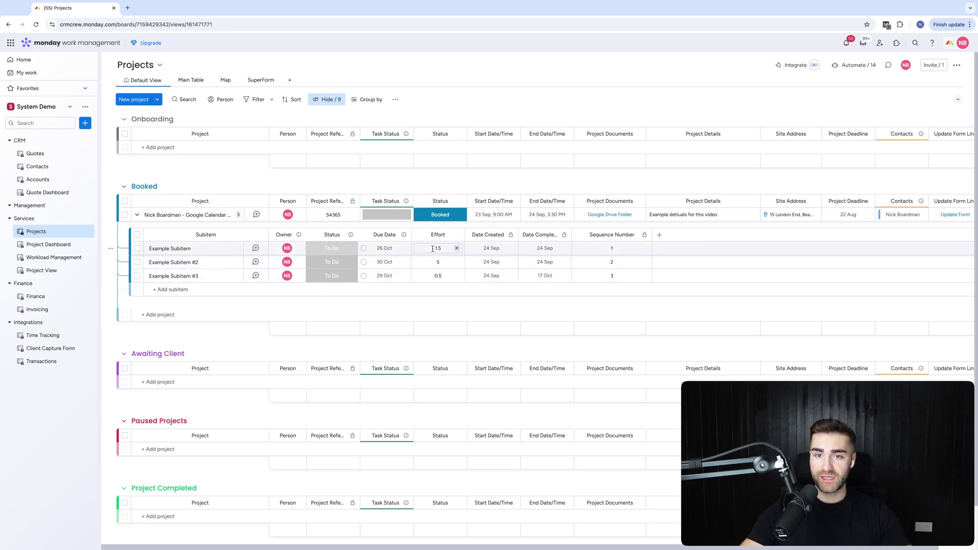
left_click(437, 275)
left_click(287, 262)
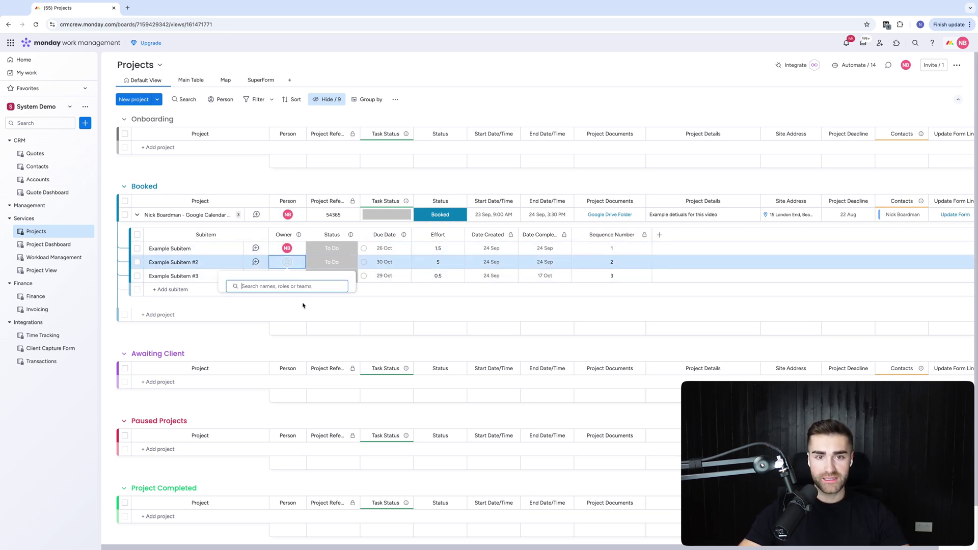
left_click(288, 286)
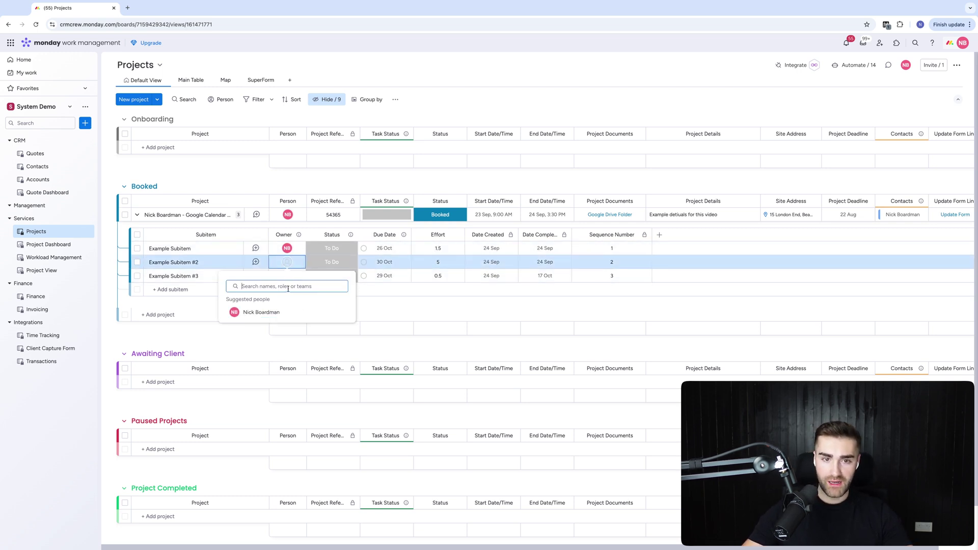
left_click(261, 312)
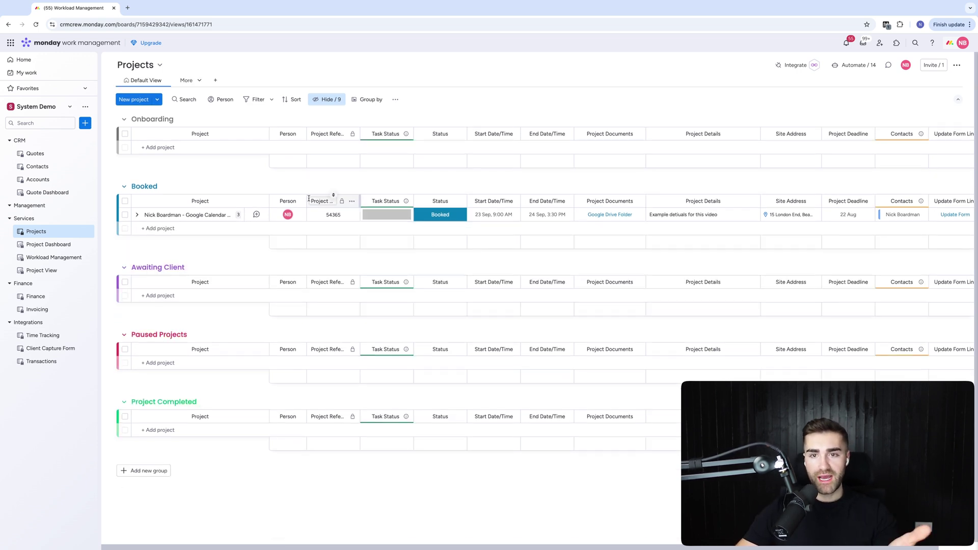
Step: Open Workload Management and scroll the timeline right to Weeks 43–44 in late October
left_click(49, 259)
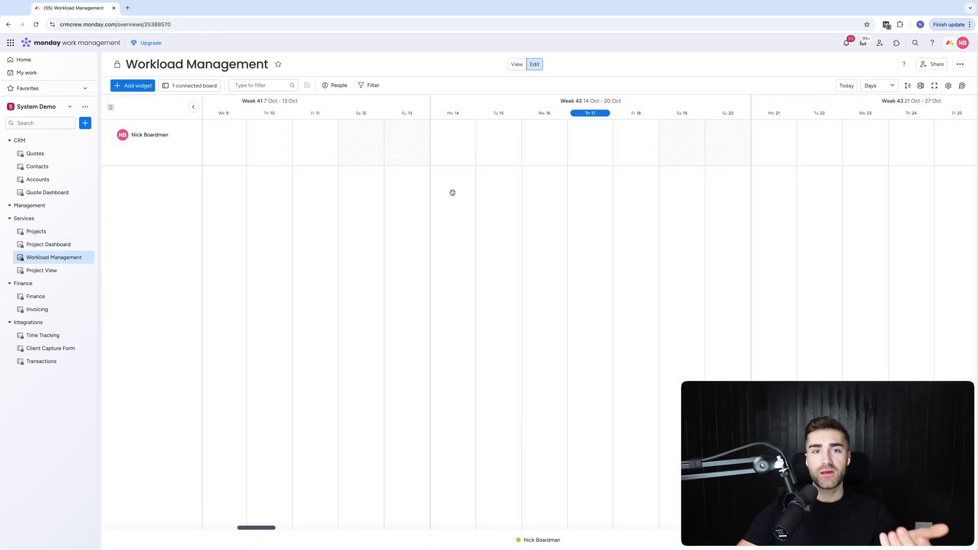
scroll(453, 192, "right", 5)
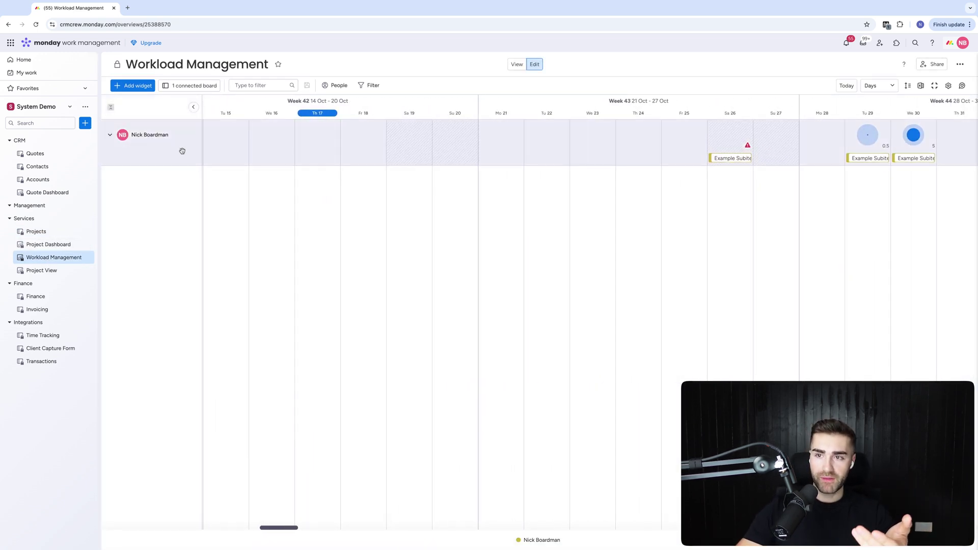
scroll(780, 176, "right", 3)
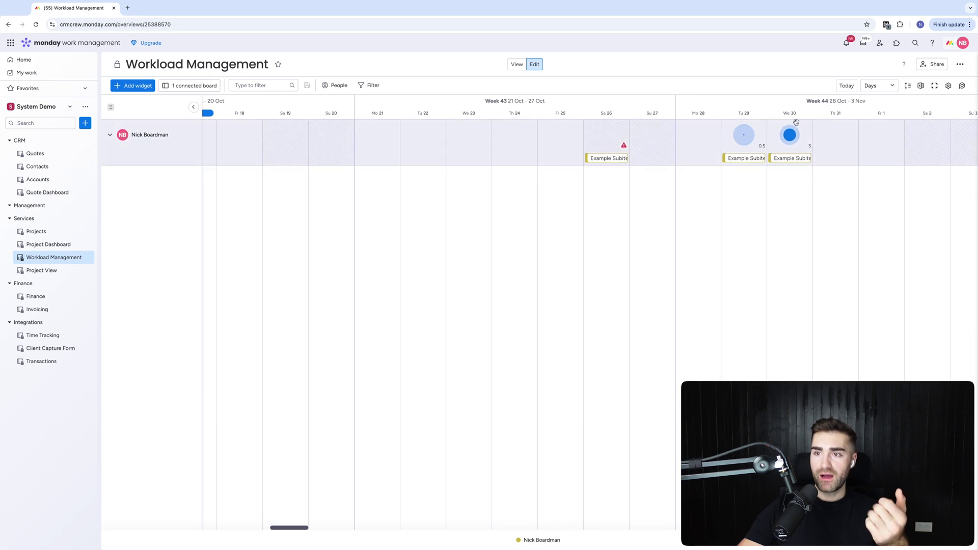
mouse_move(789, 136)
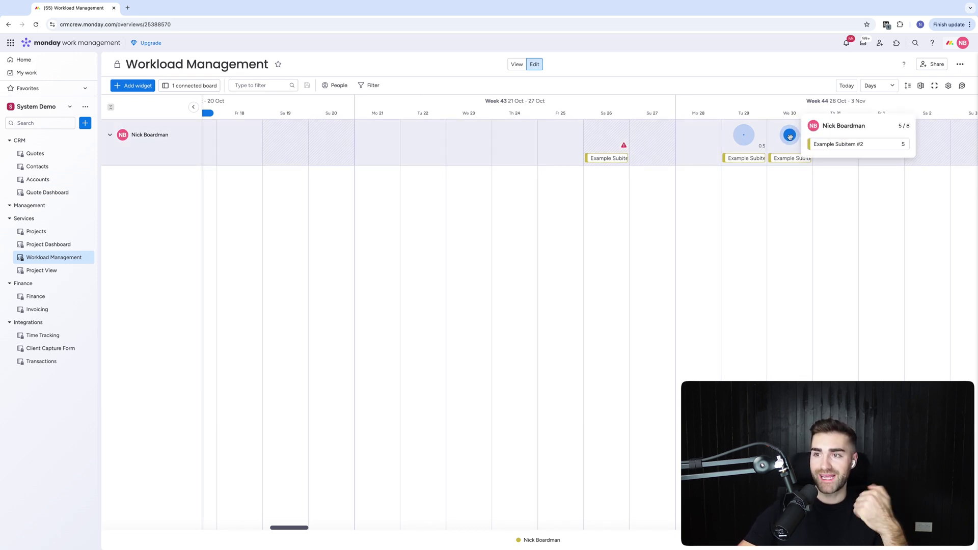
Step: Set the team member's dynamic capacity to 5 in the workload widget's Effort and Capacity settings
left_click(948, 86)
left_click(861, 256)
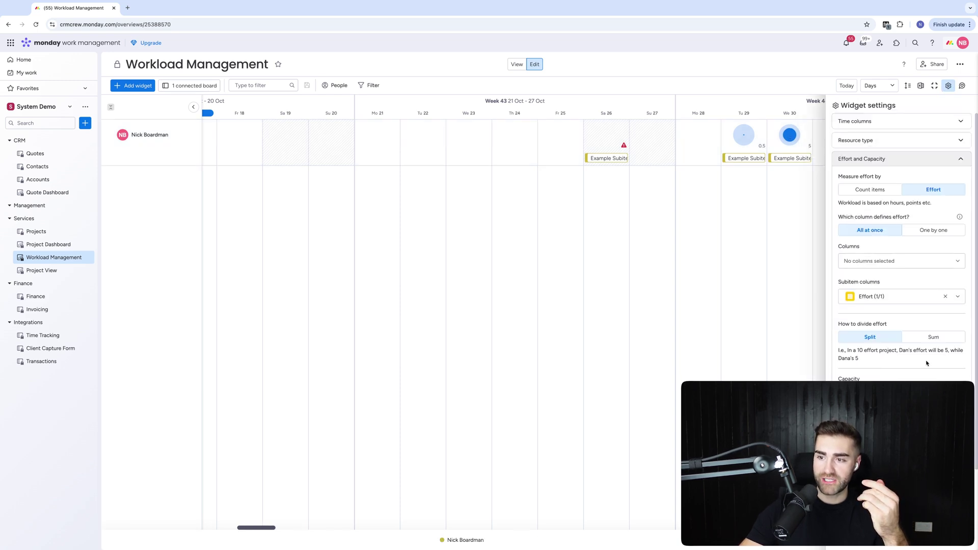
left_click(866, 402)
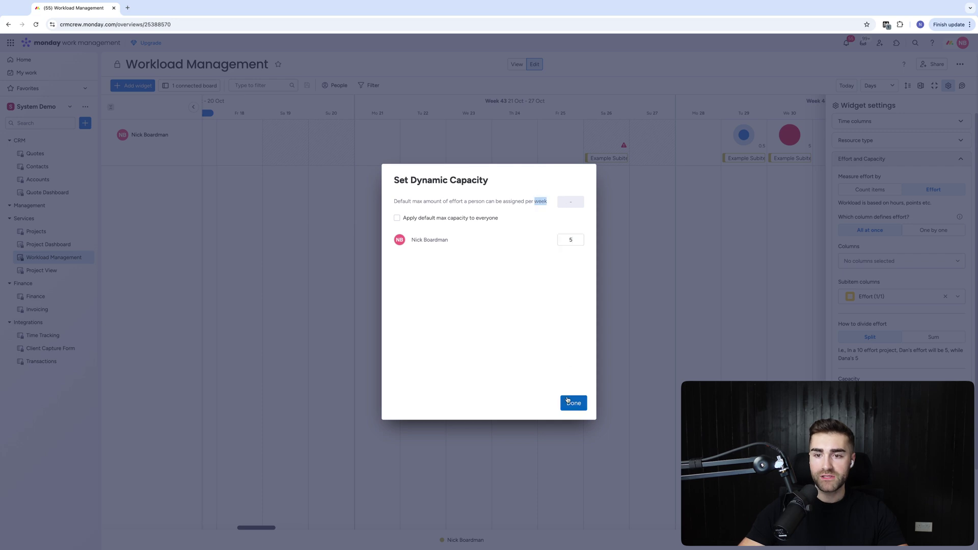
left_click(571, 403)
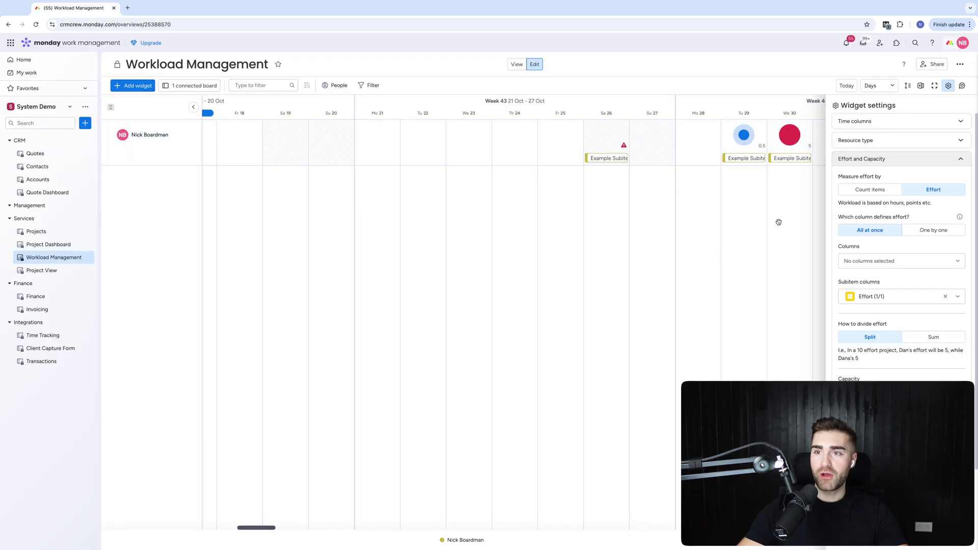
scroll(659, 146, "right", 5)
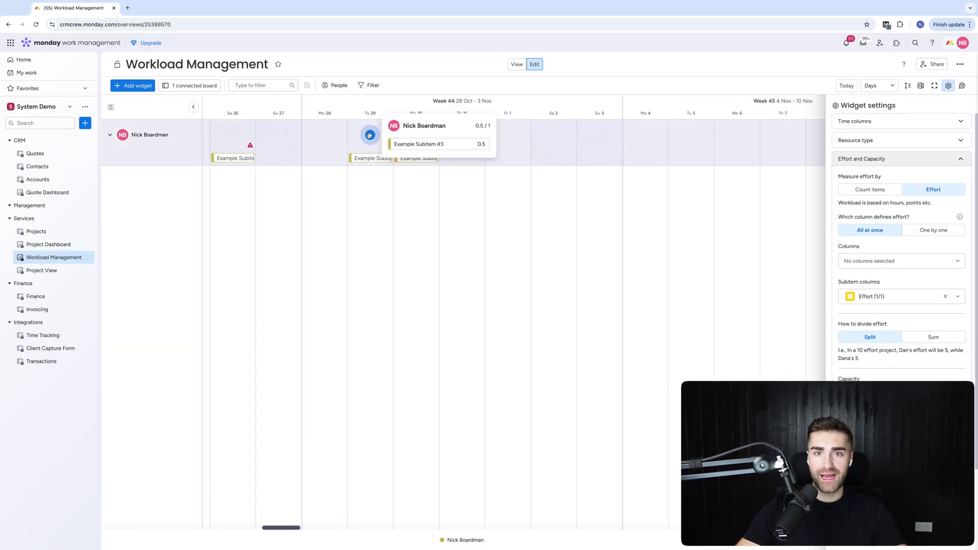
left_click(949, 85)
Step: Switch the workload timeline from Days to Weeks and inspect the red 5.5-effort circle
left_click(870, 90)
left_click(874, 118)
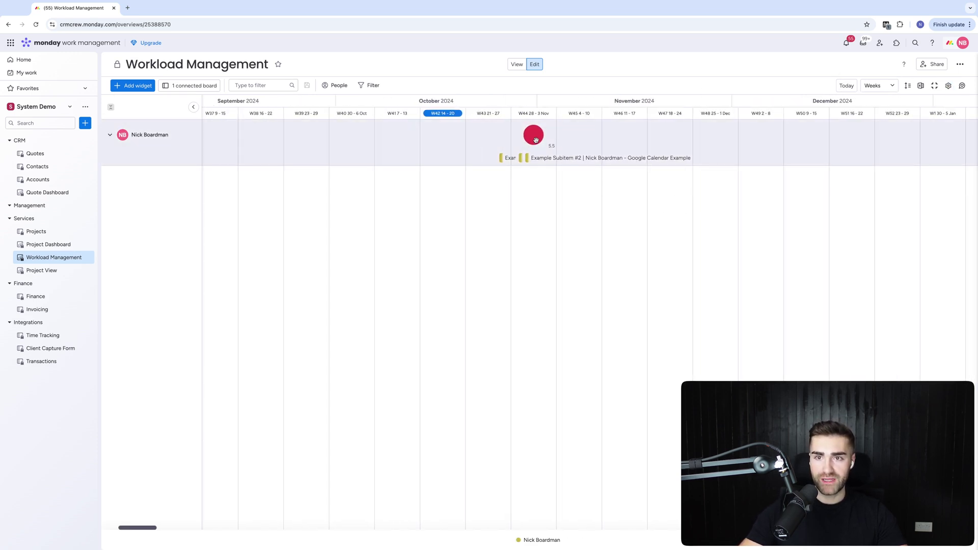
mouse_move(536, 140)
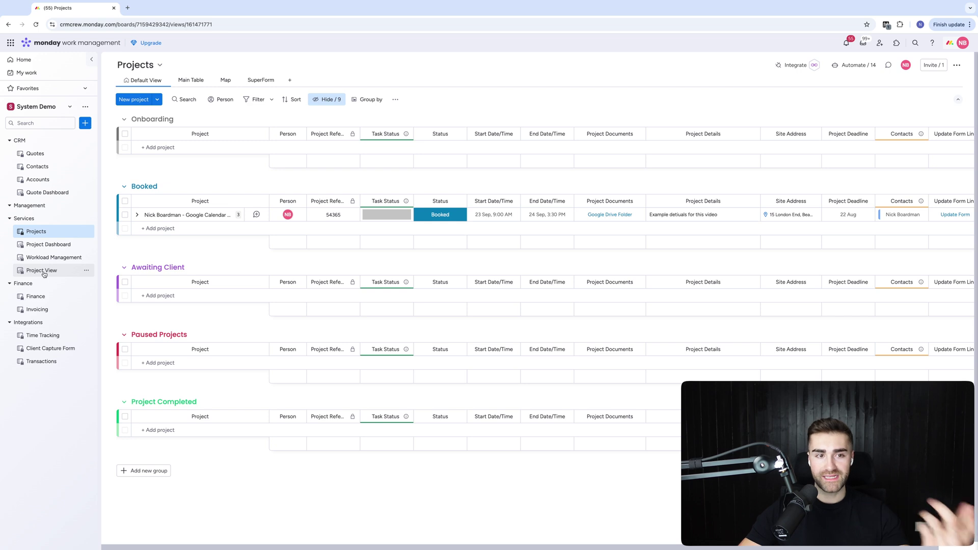
Step: Move Project View above Workload Management in the sidebar and open its timeline
left_click_drag(45, 272, 66, 256)
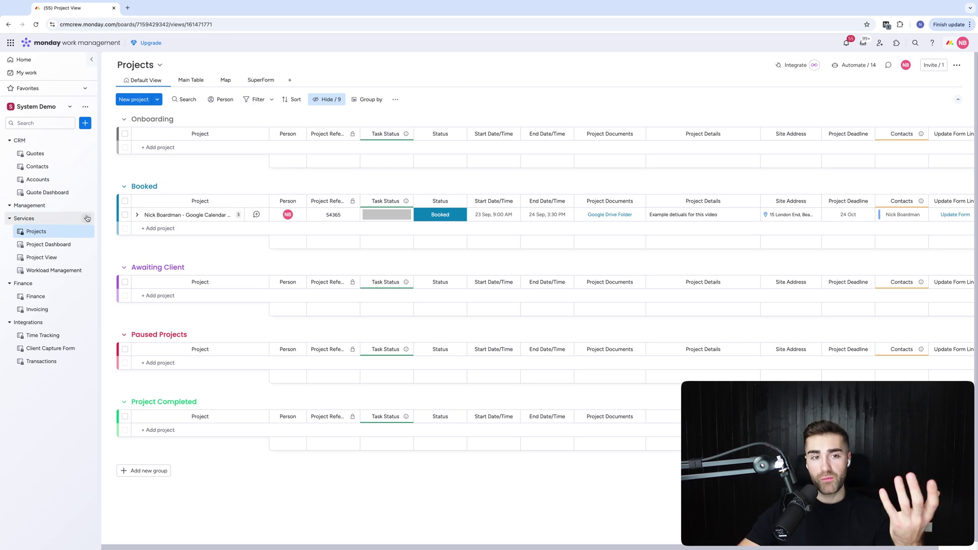
left_click(67, 257)
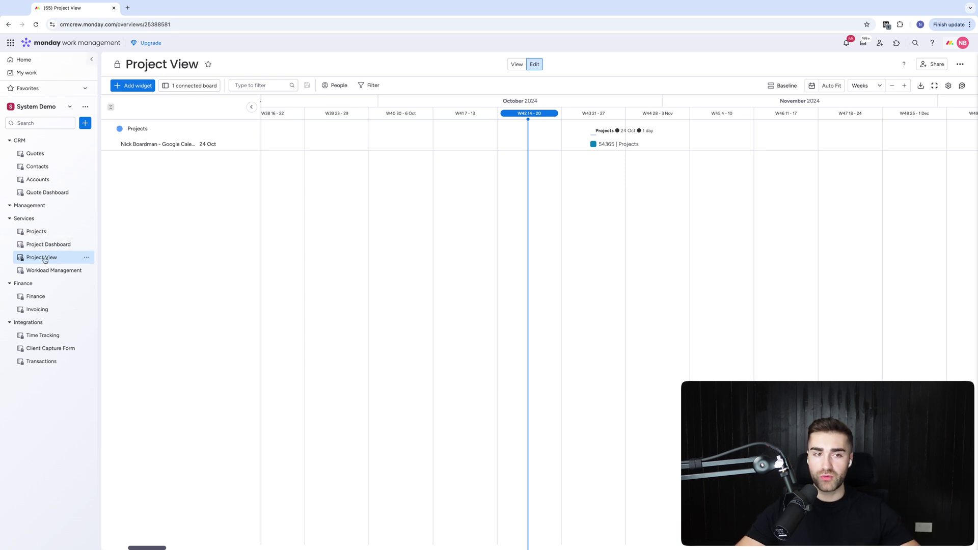
left_click(46, 233)
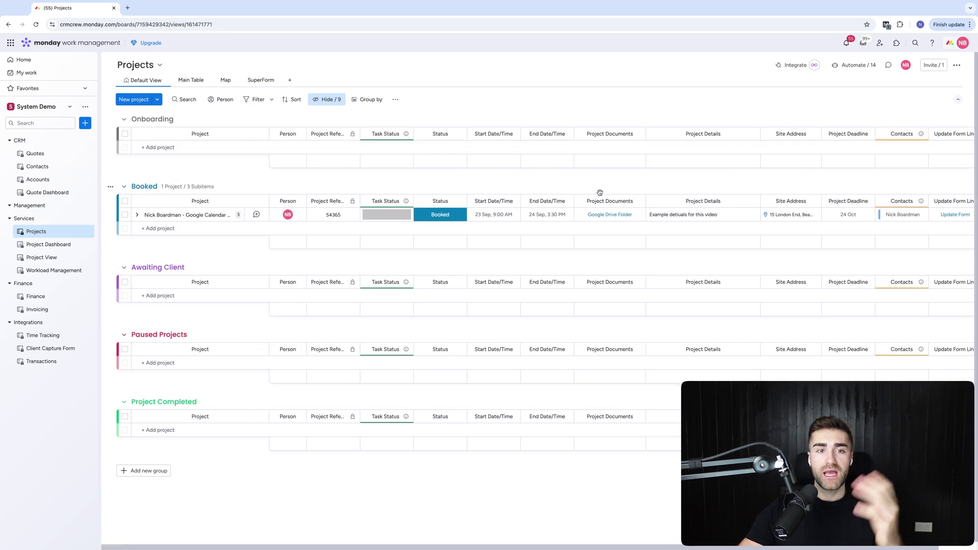
left_click(137, 213)
left_click(138, 214)
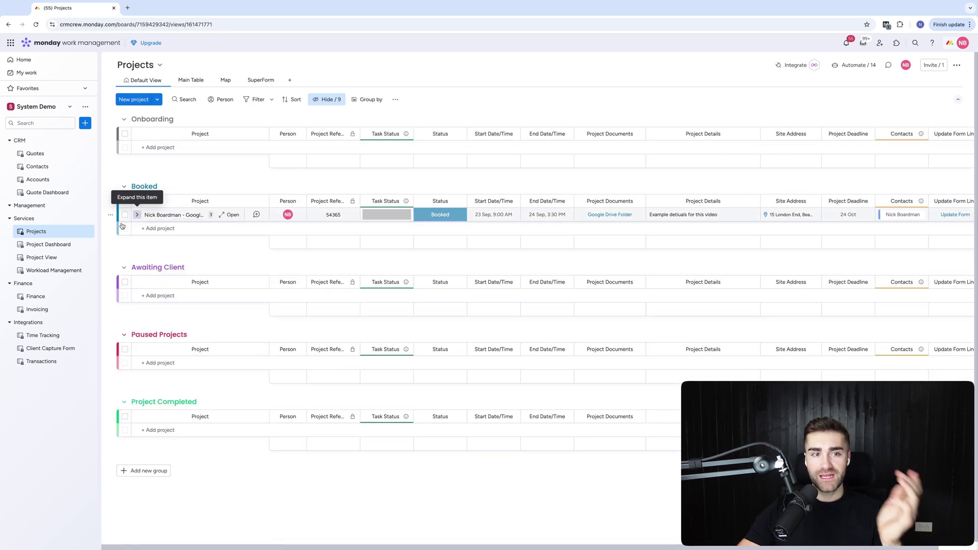
left_click(57, 245)
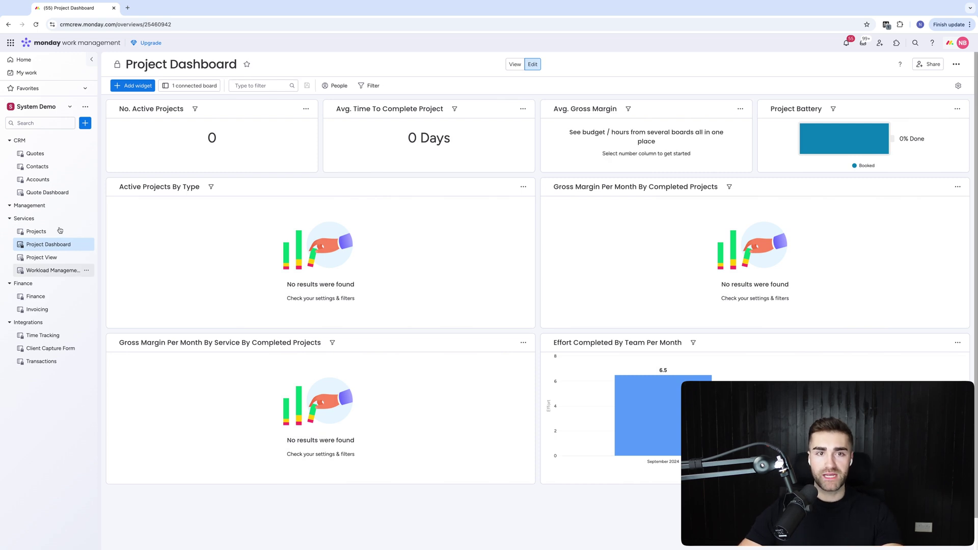
left_click(44, 256)
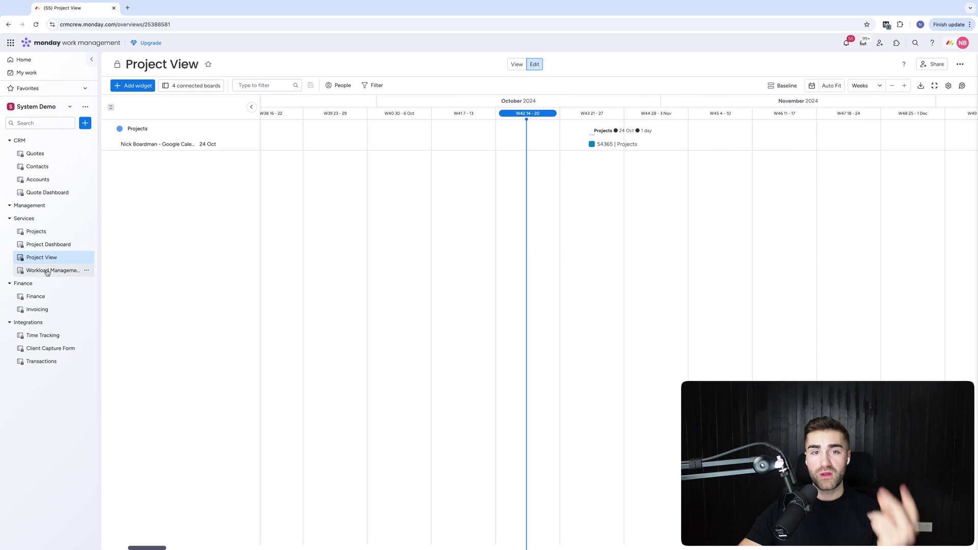